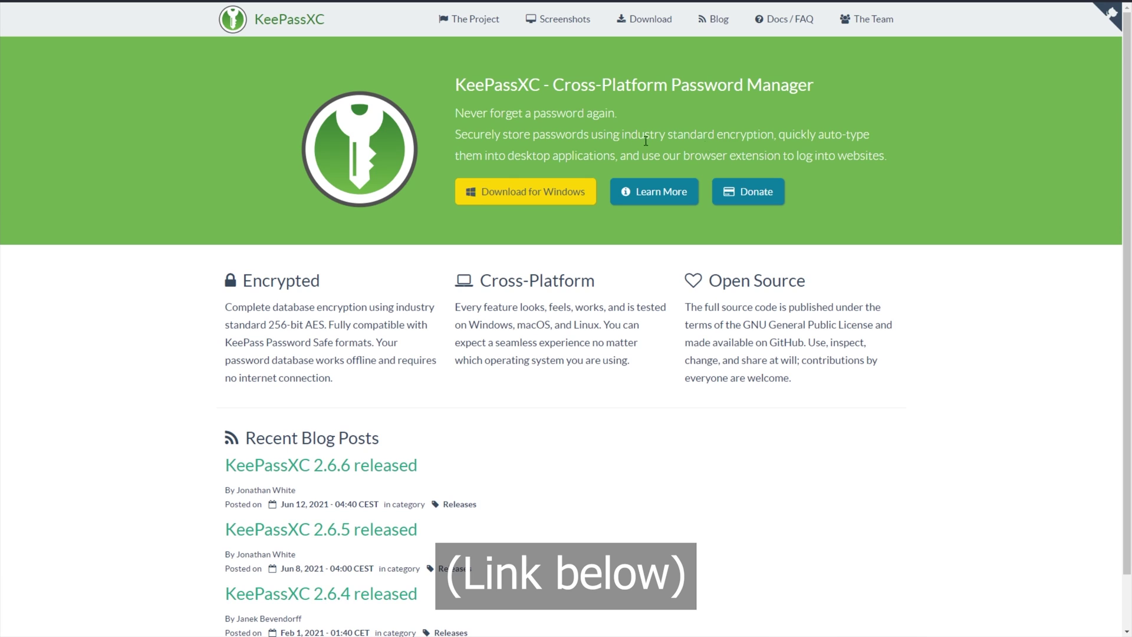
Step: Download the KeePassXC 2.6.6 64-bit MSI installer from the Windows downloads section
{"action": "left_click", "coordinate": [557, 194]}
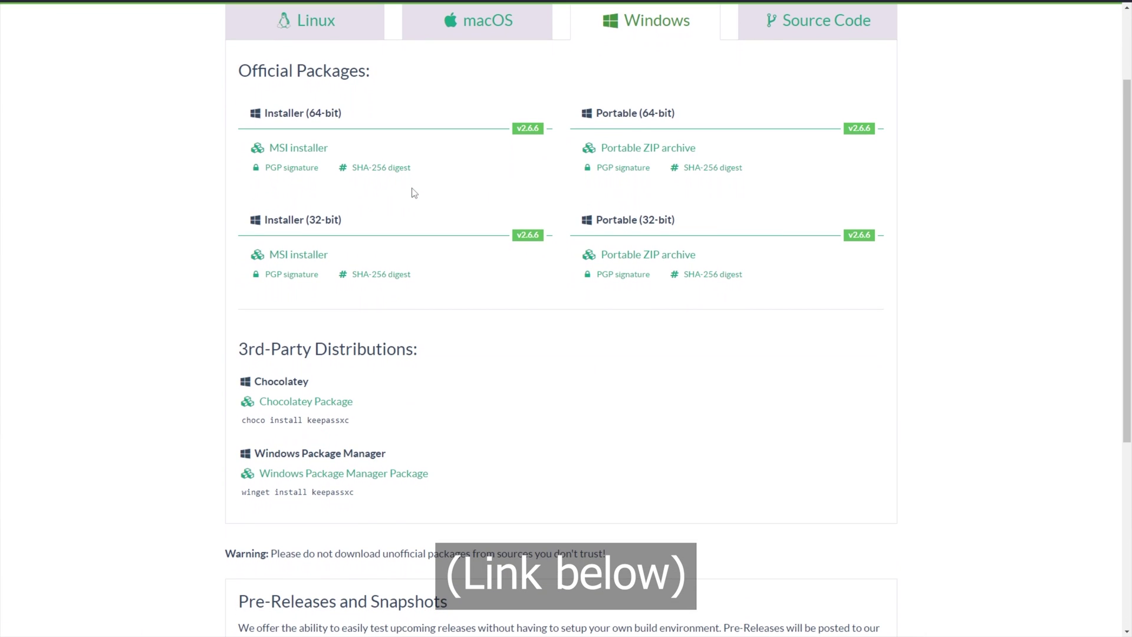
{"action": "left_click", "coordinate": [283, 151]}
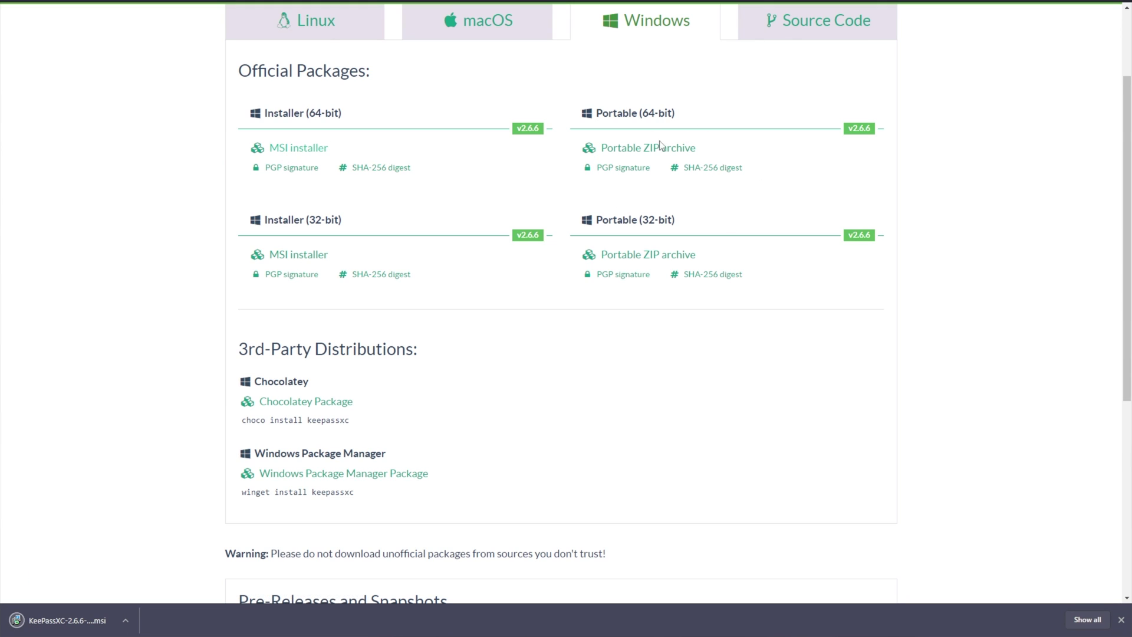
Step: Install KeePassXC to C:\Program Files\KeePassXC\ with the license accepted and a desktop shortcut
{"action": "left_click", "coordinate": [81, 620]}
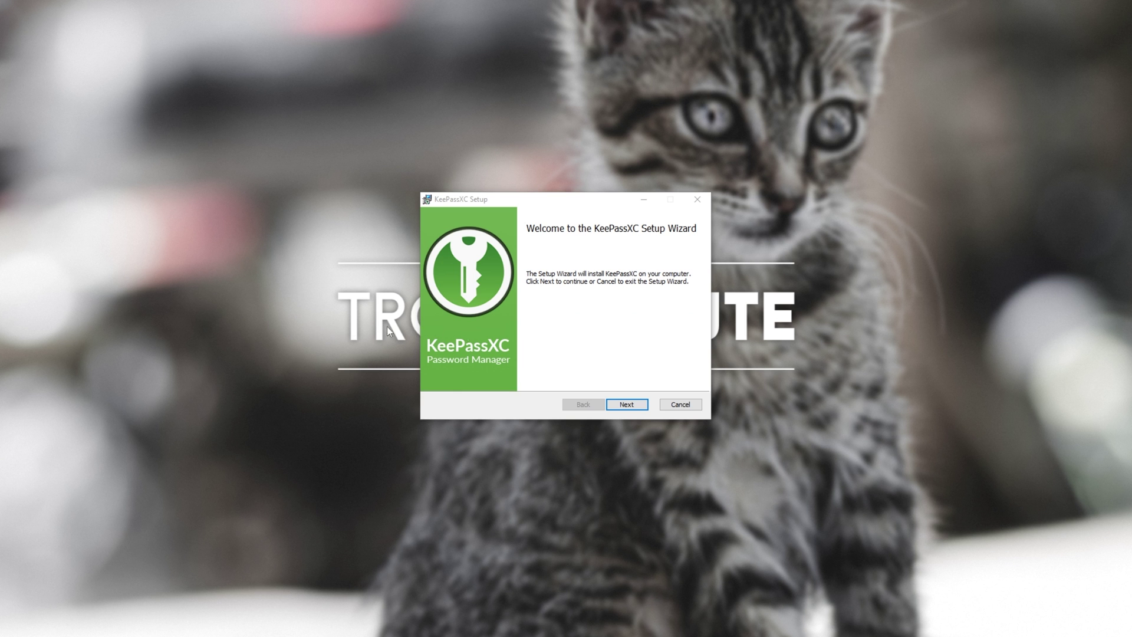
{"action": "left_click", "coordinate": [629, 415]}
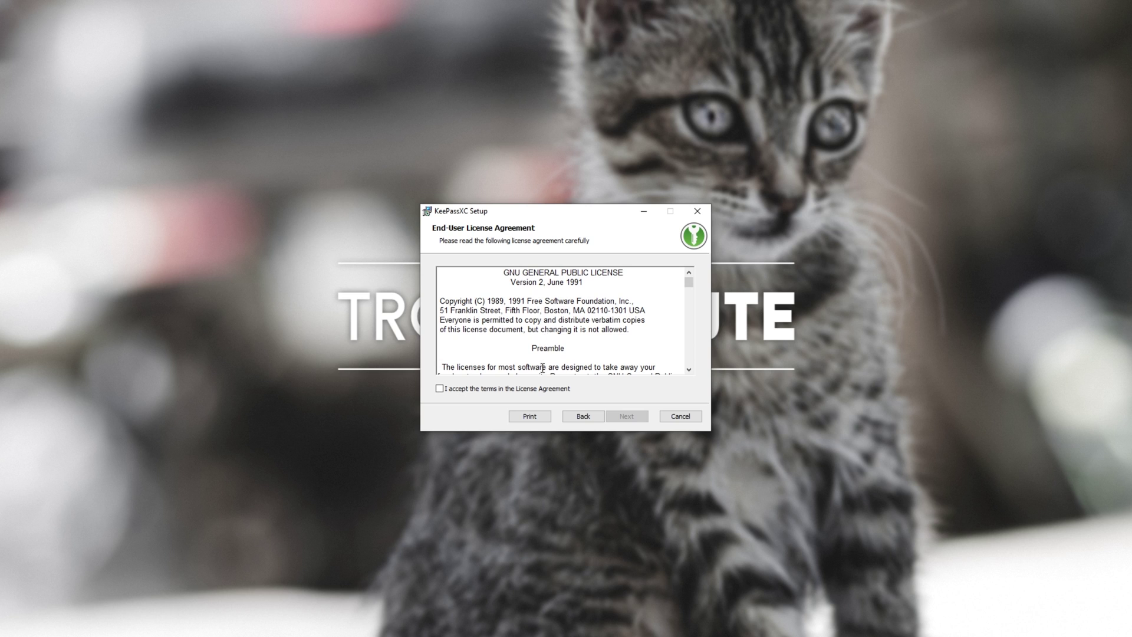
{"action": "left_click", "coordinate": [517, 390]}
{"action": "key", "text": "Return"}
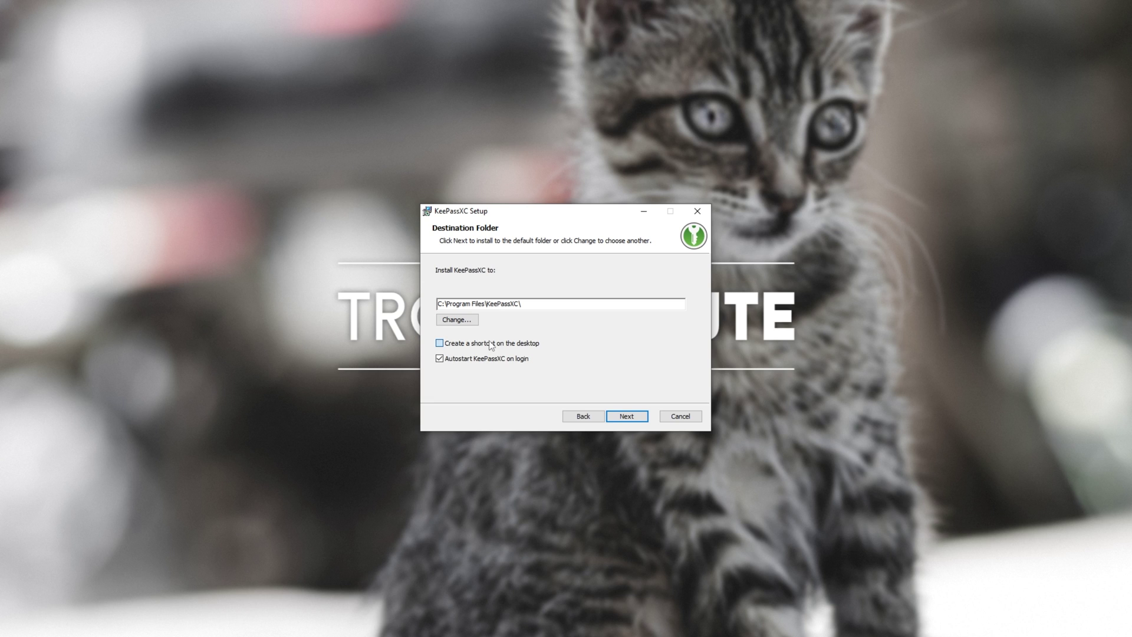
{"action": "left_click", "coordinate": [439, 343]}
{"action": "left_click", "coordinate": [626, 417]}
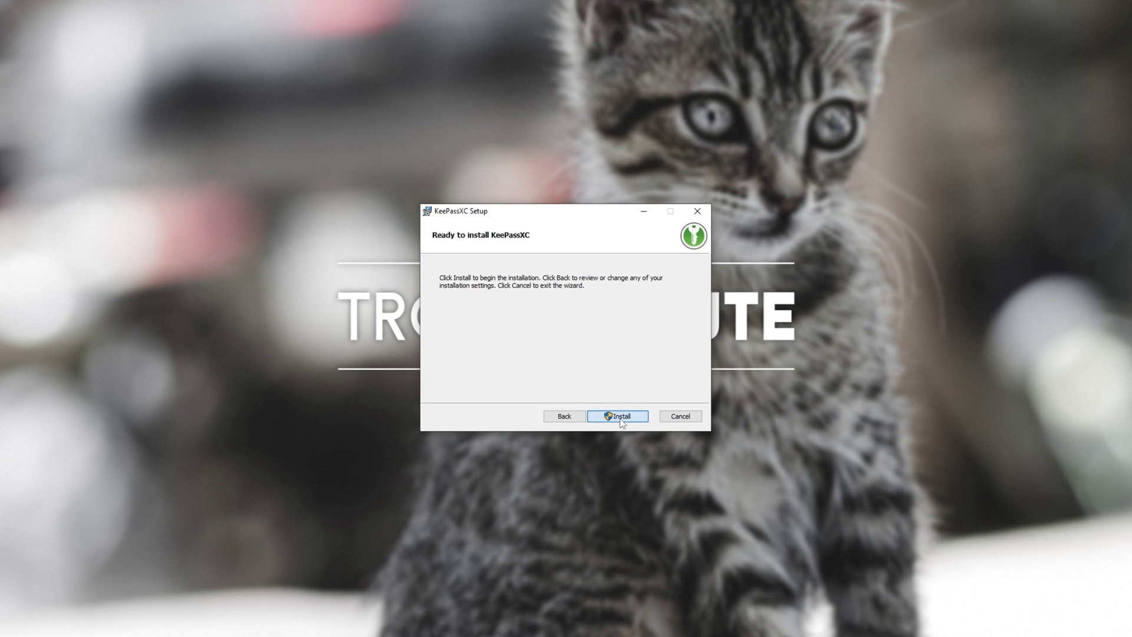
{"action": "left_click", "coordinate": [619, 417]}
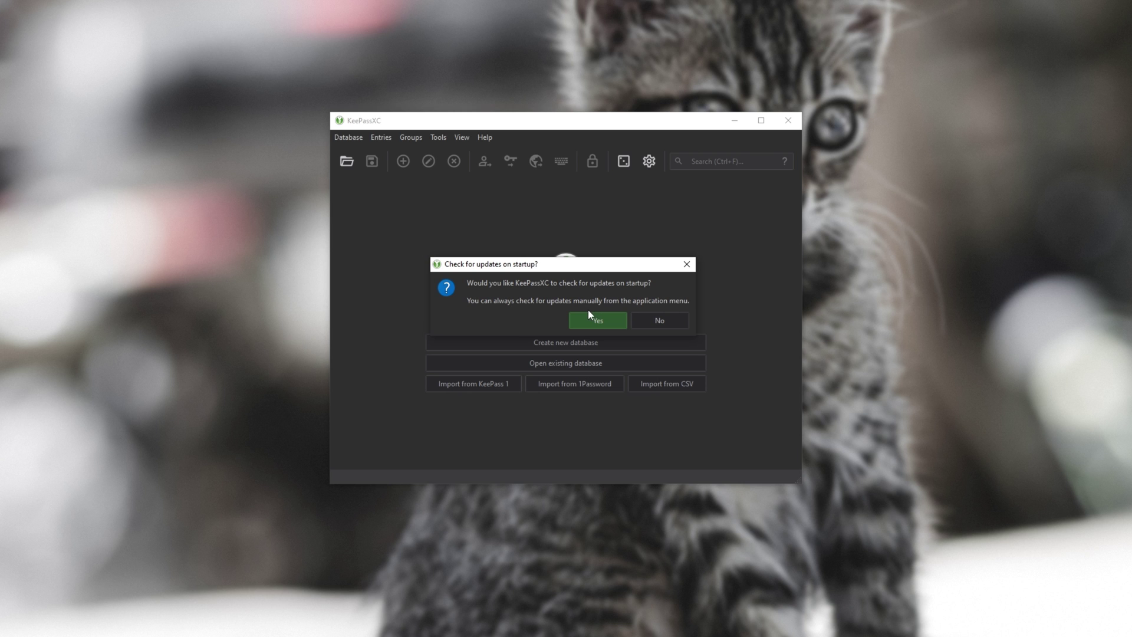
Step: Answer Yes to enable KeePassXC's update check on startup
{"action": "left_click", "coordinate": [589, 327]}
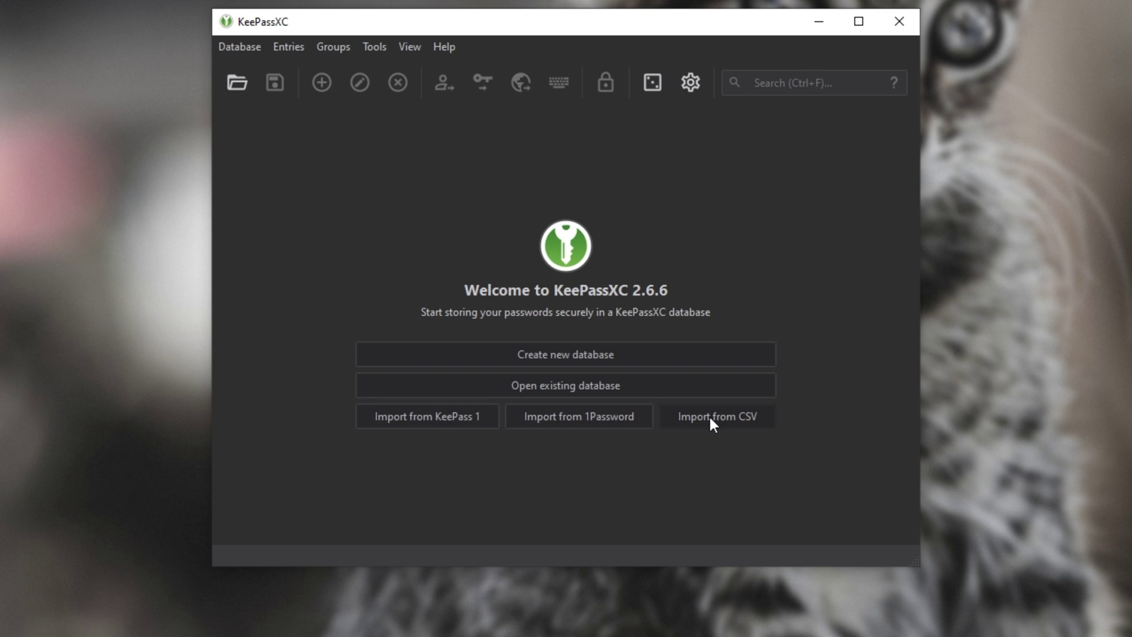
Step: Start a new database keeping the name Passwords
{"action": "left_click", "coordinate": [606, 354]}
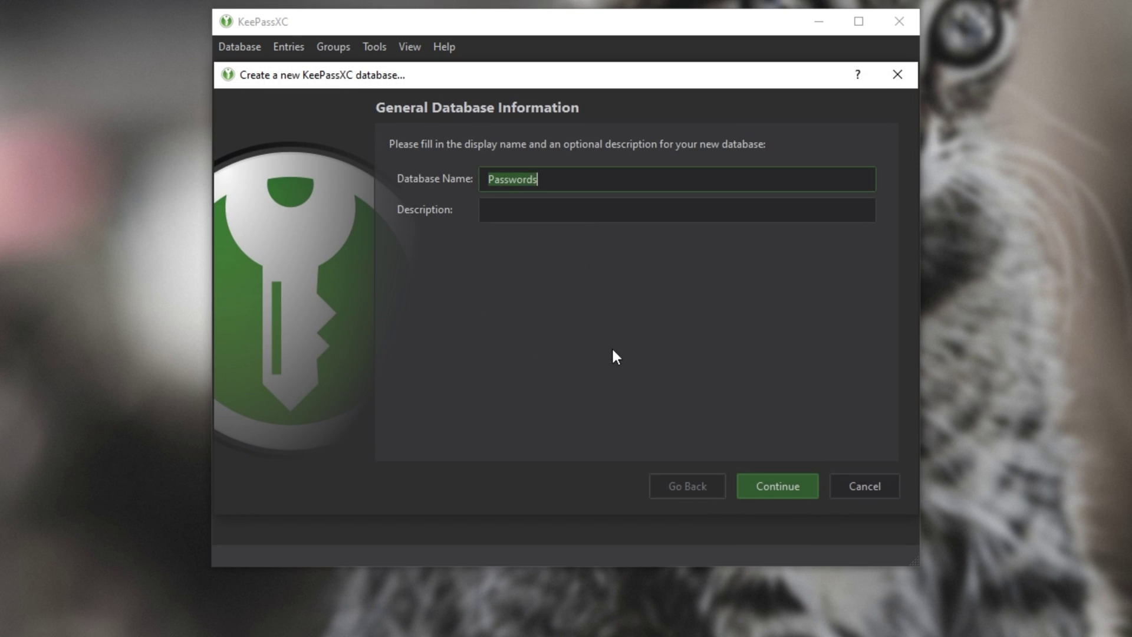
{"action": "left_click", "coordinate": [569, 188]}
{"action": "left_click", "coordinate": [567, 208]}
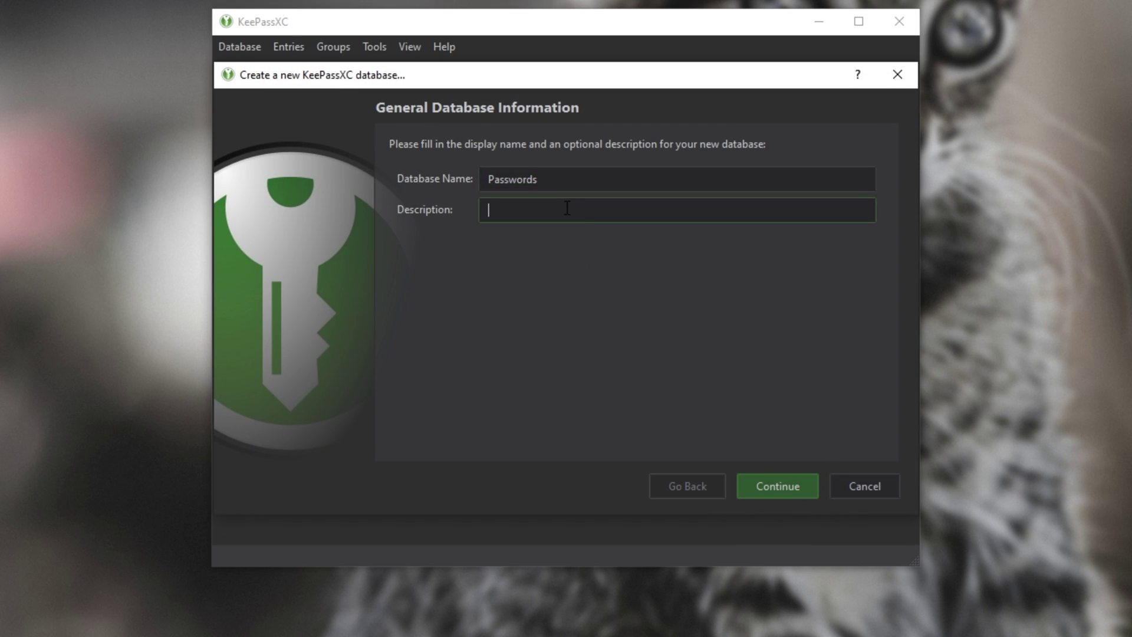
{"action": "left_click", "coordinate": [531, 179]}
{"action": "key", "text": "ctrl+a"}
{"action": "key", "text": "Return"}
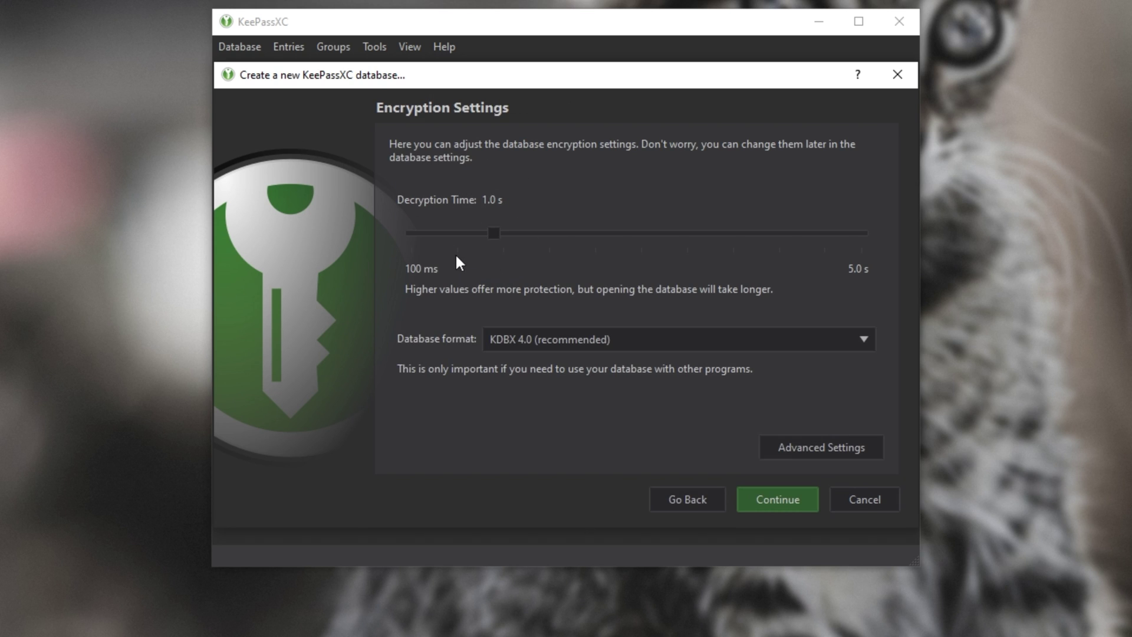
Step: Review encryption settings (KDBX 4.0, AES 256-bit) and set decryption time to 2.1 s
{"action": "left_click_drag", "start_coordinate": [494, 233], "coordinate": [874, 231]}
{"action": "left_click", "coordinate": [510, 341]}
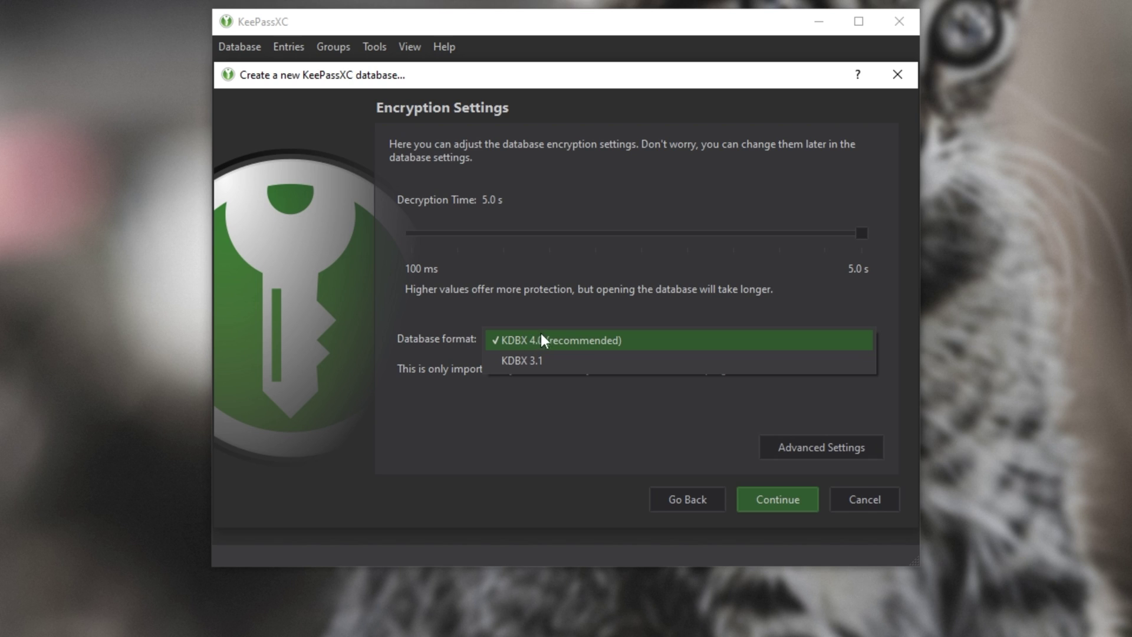
{"action": "left_click", "coordinate": [584, 340]}
{"action": "left_click", "coordinate": [817, 447]}
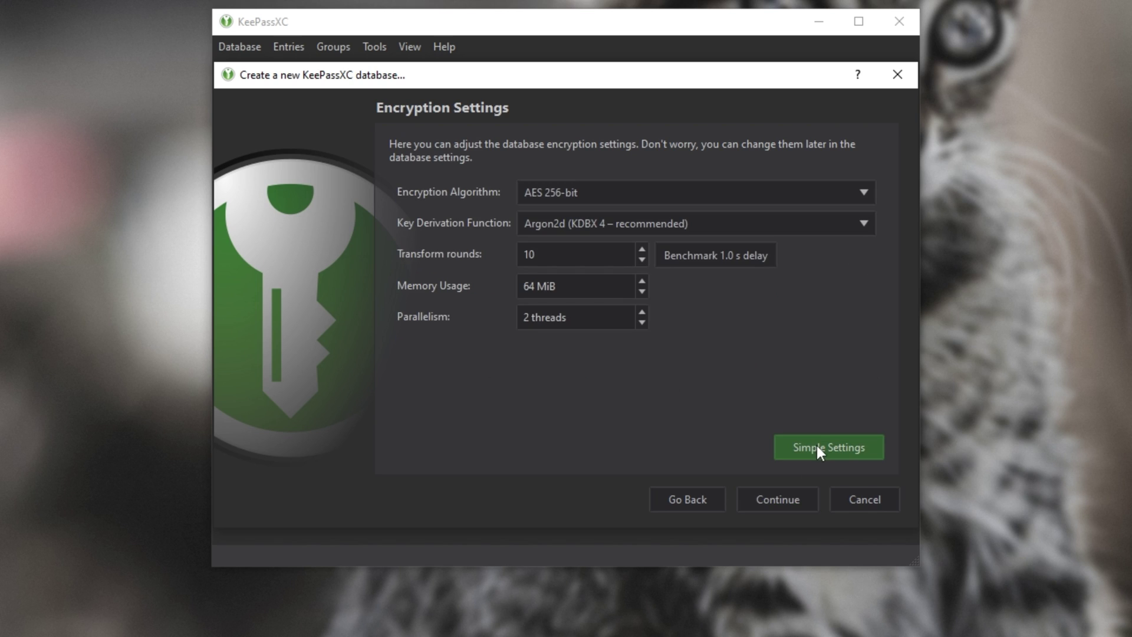
{"action": "left_click", "coordinate": [583, 187]}
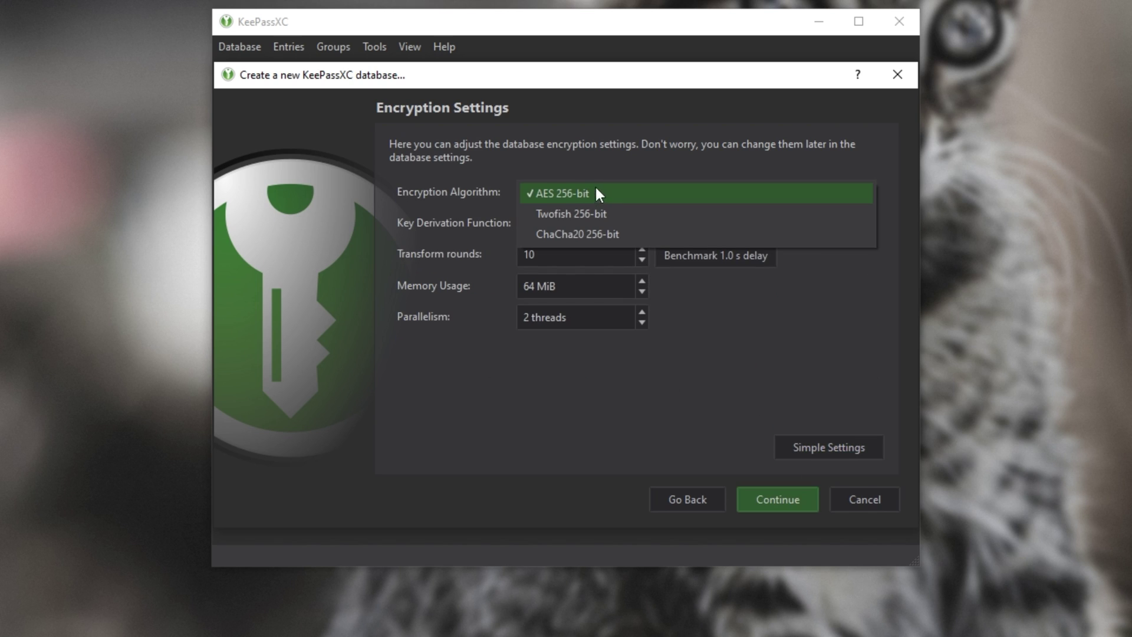
{"action": "left_click", "coordinate": [601, 190]}
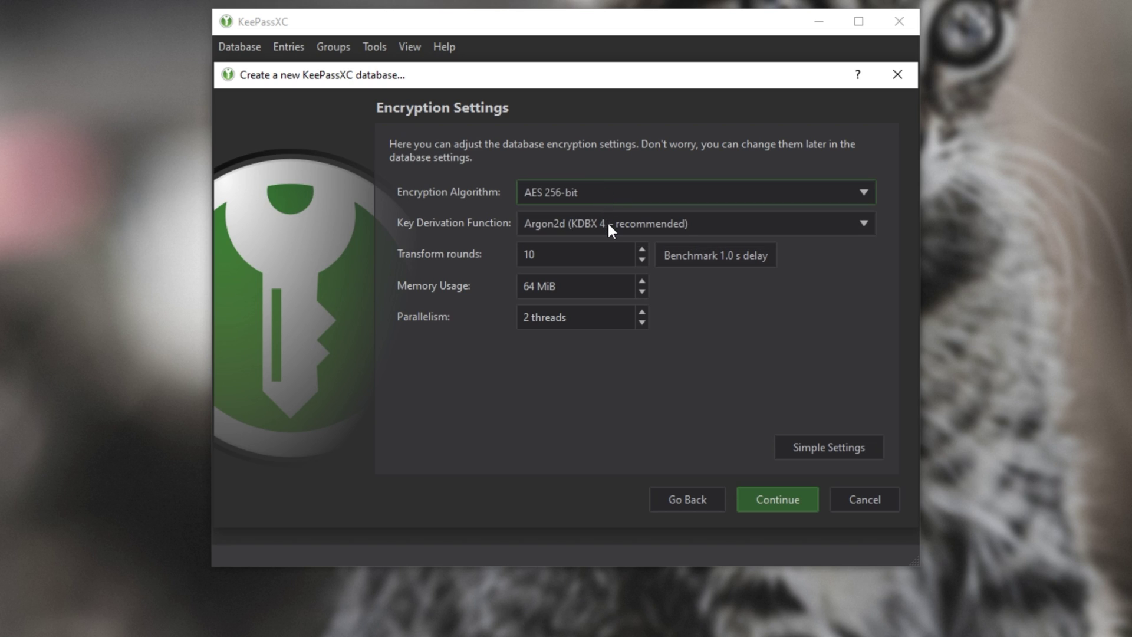
{"action": "left_click", "coordinate": [619, 252]}
{"action": "left_click", "coordinate": [608, 286]}
{"action": "left_click", "coordinate": [615, 317]}
{"action": "left_click", "coordinate": [793, 446]}
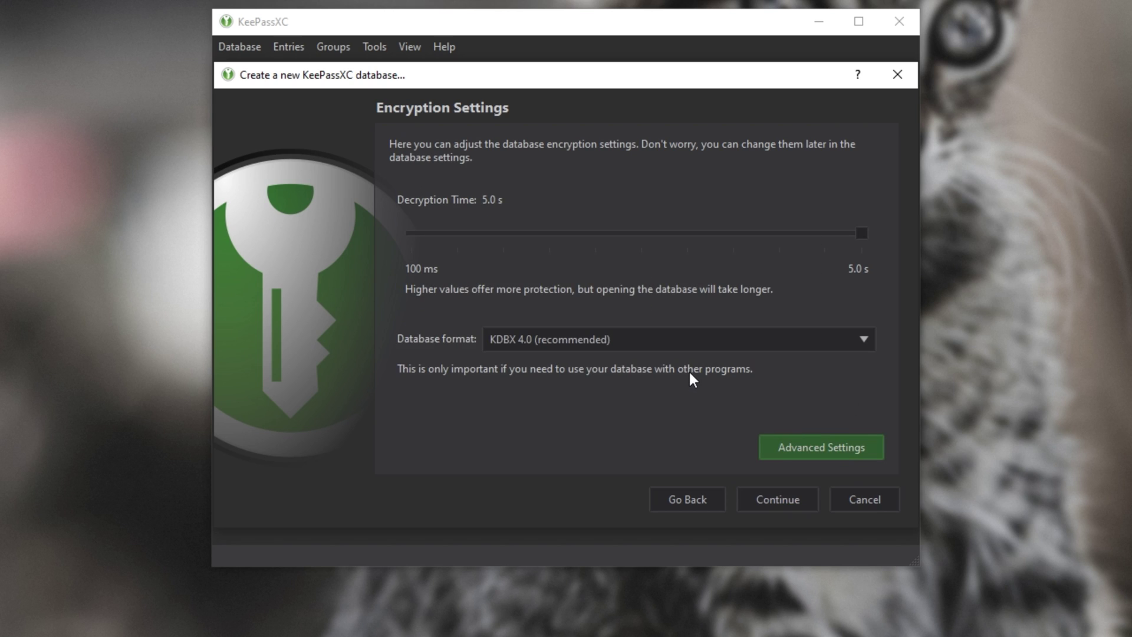
{"action": "left_click_drag", "start_coordinate": [861, 233], "coordinate": [595, 233]}
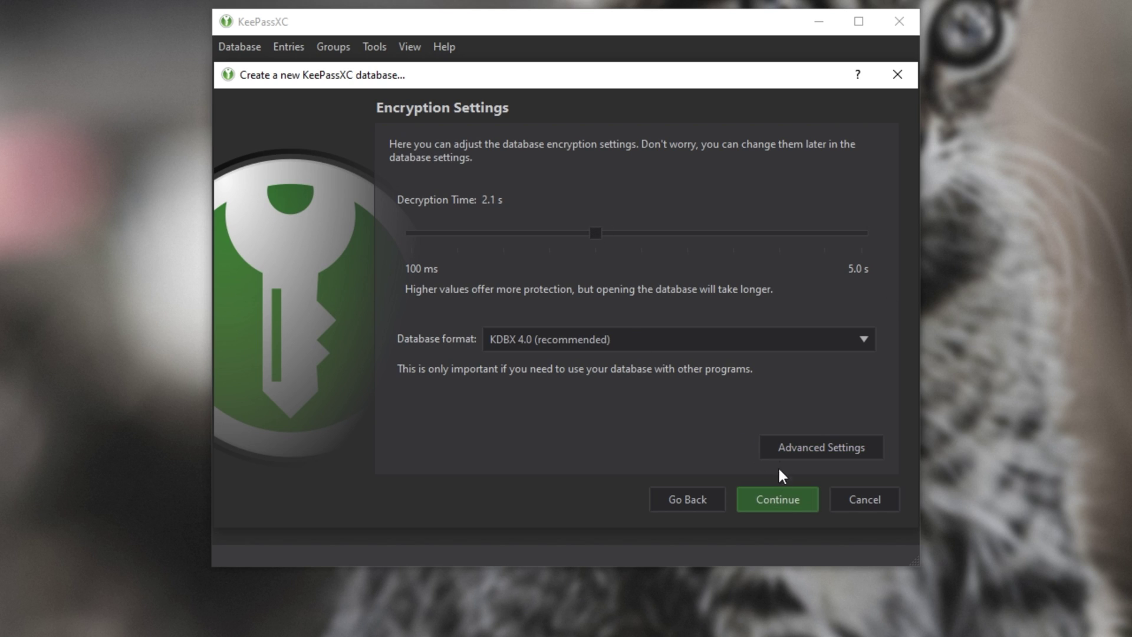
Step: Show the key file and YubiKey additional protection options on the credentials page
{"action": "left_click", "coordinate": [773, 501]}
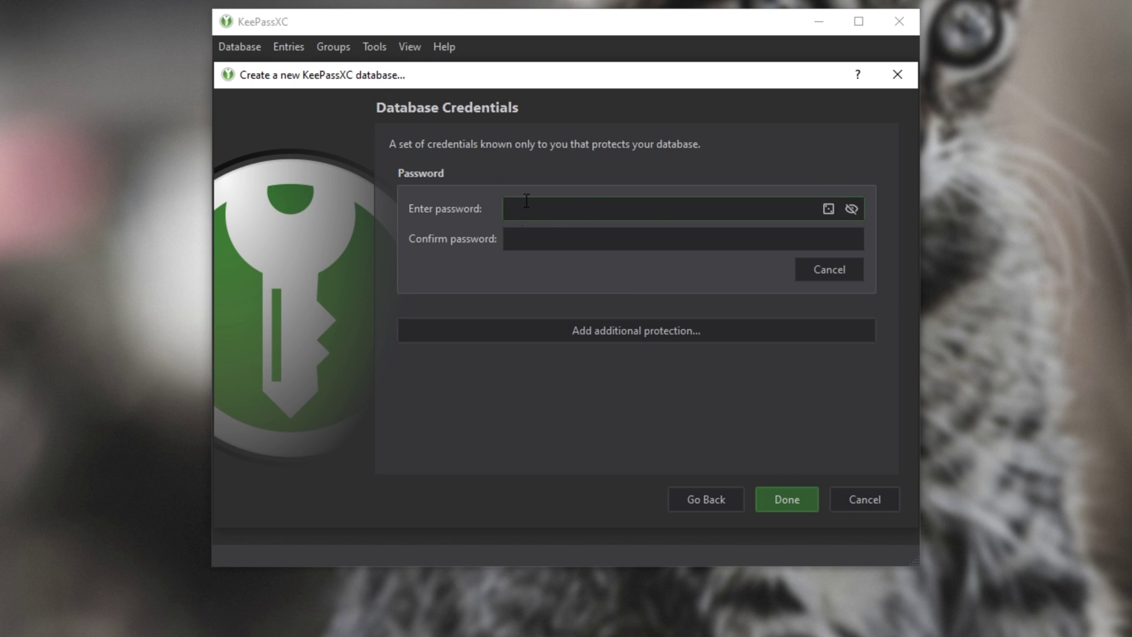
{"action": "left_click", "coordinate": [636, 329]}
{"action": "scroll", "coordinate": [613, 300], "scroll_direction": "down", "scroll_amount": 3}
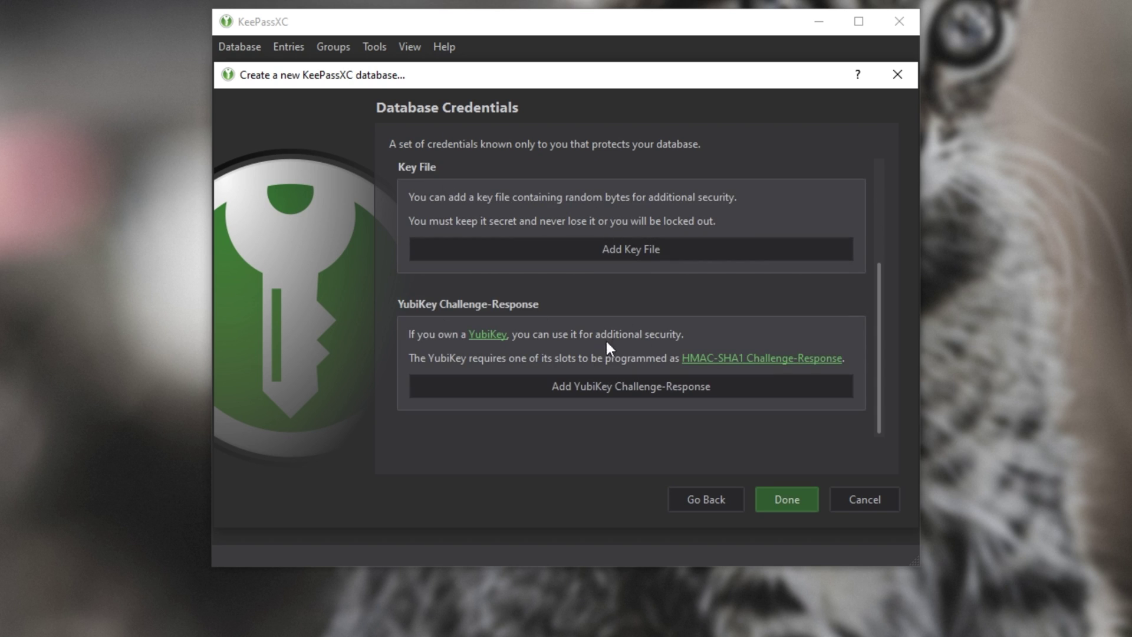
Step: Cancel the first wizard and start a Passwords database by importing the CSV file
{"action": "left_click", "coordinate": [870, 499]}
{"action": "left_click", "coordinate": [714, 419]}
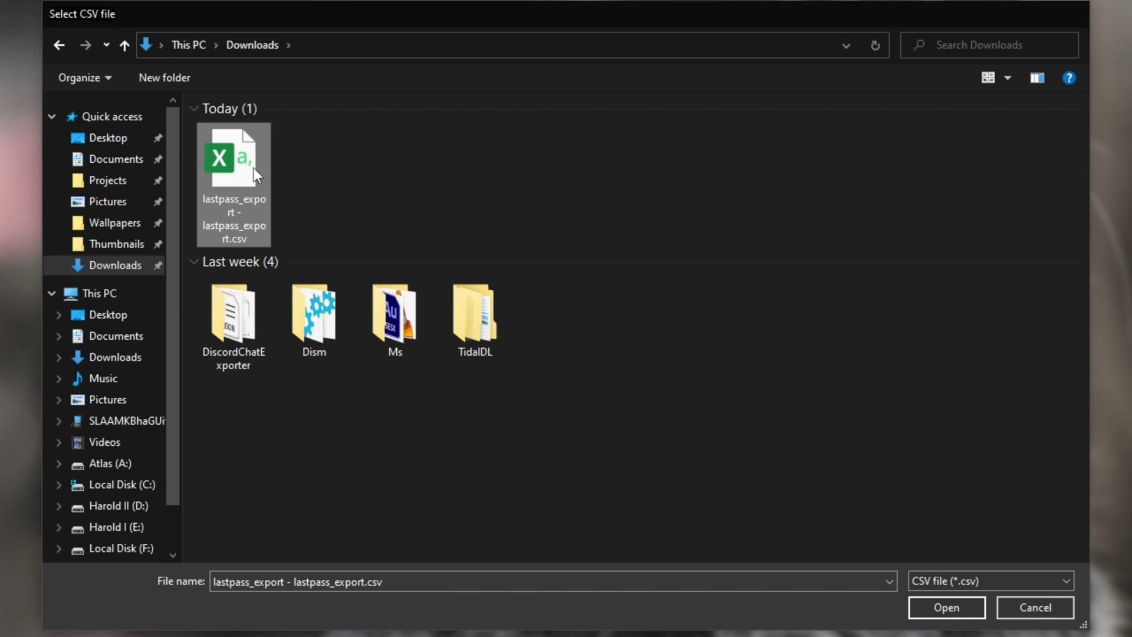
{"action": "double_click", "coordinate": [254, 171]}
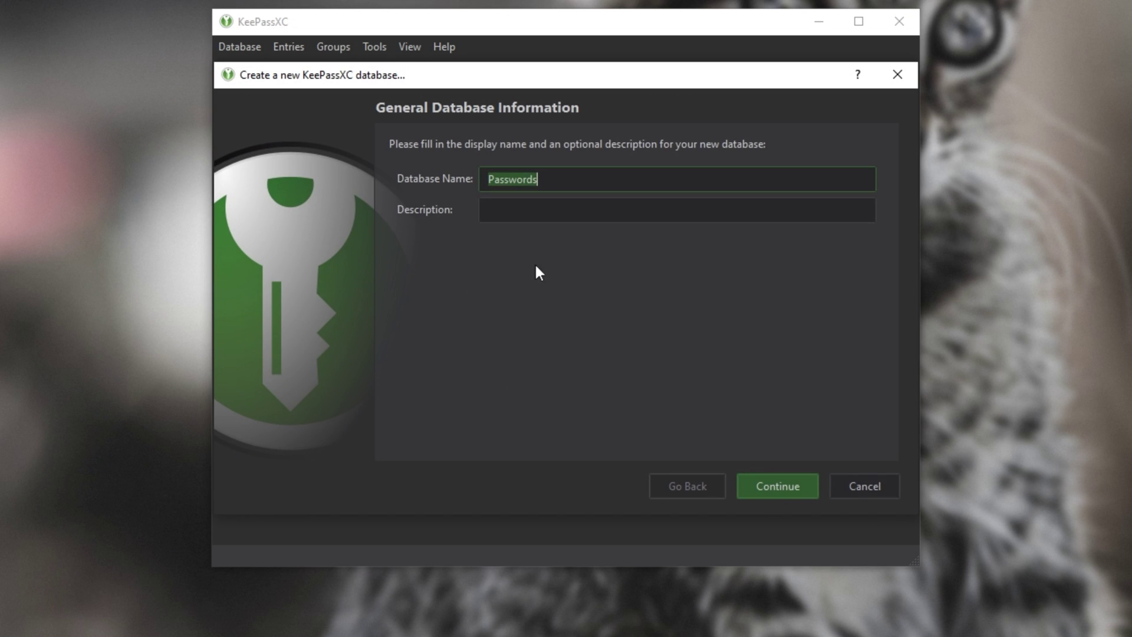
{"action": "left_click", "coordinate": [604, 205]}
{"action": "left_click", "coordinate": [788, 483]}
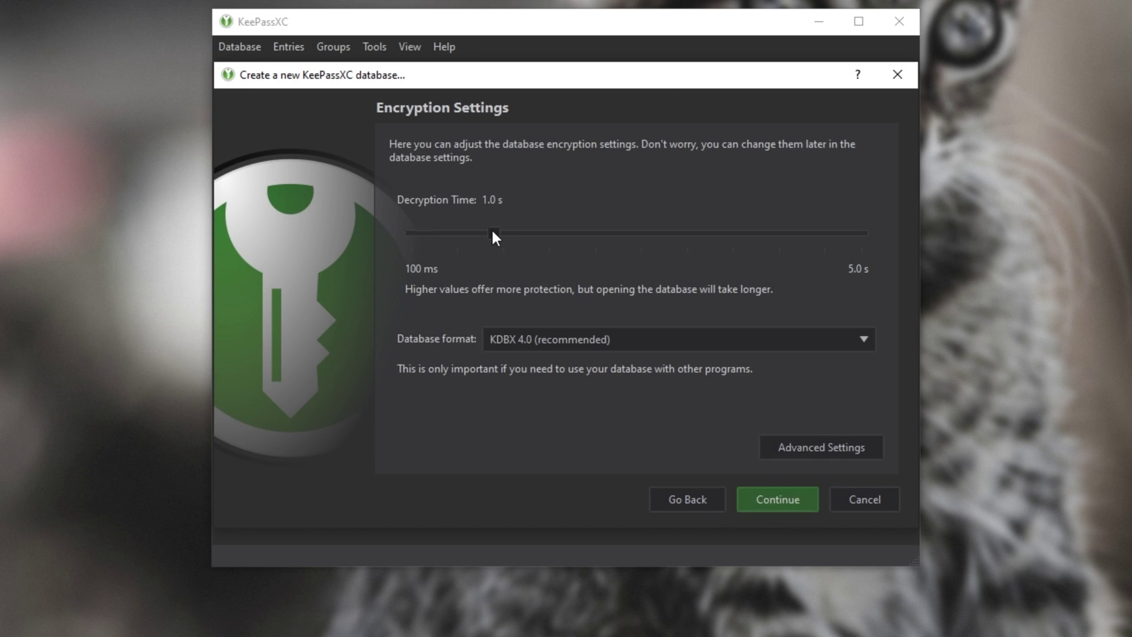
{"action": "key", "text": "alt+a"}
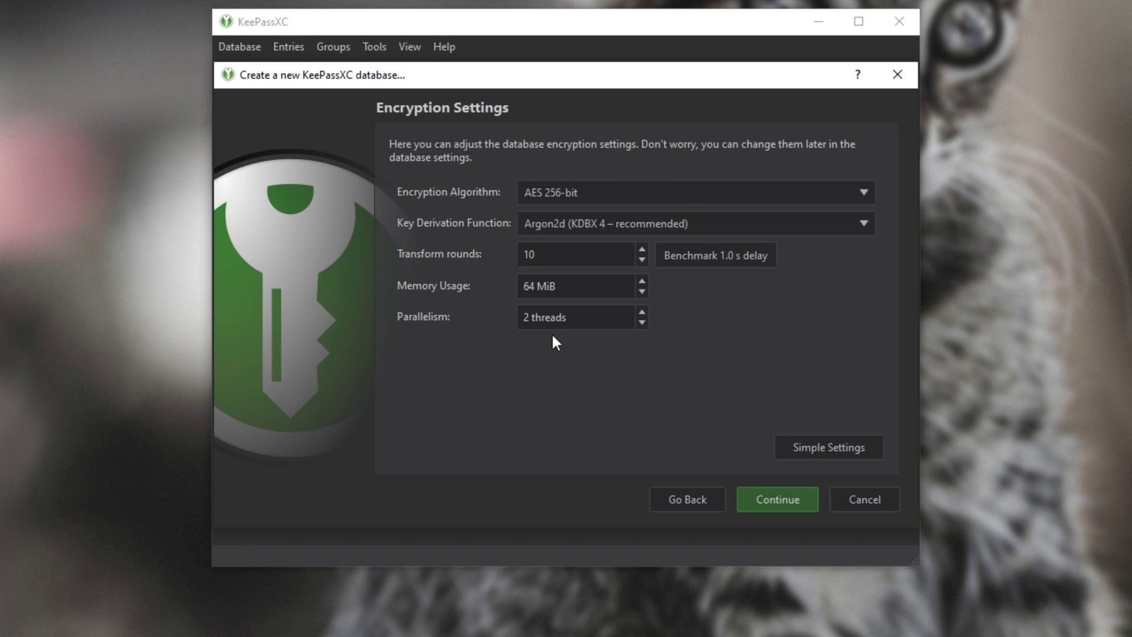
{"action": "left_click", "coordinate": [806, 448]}
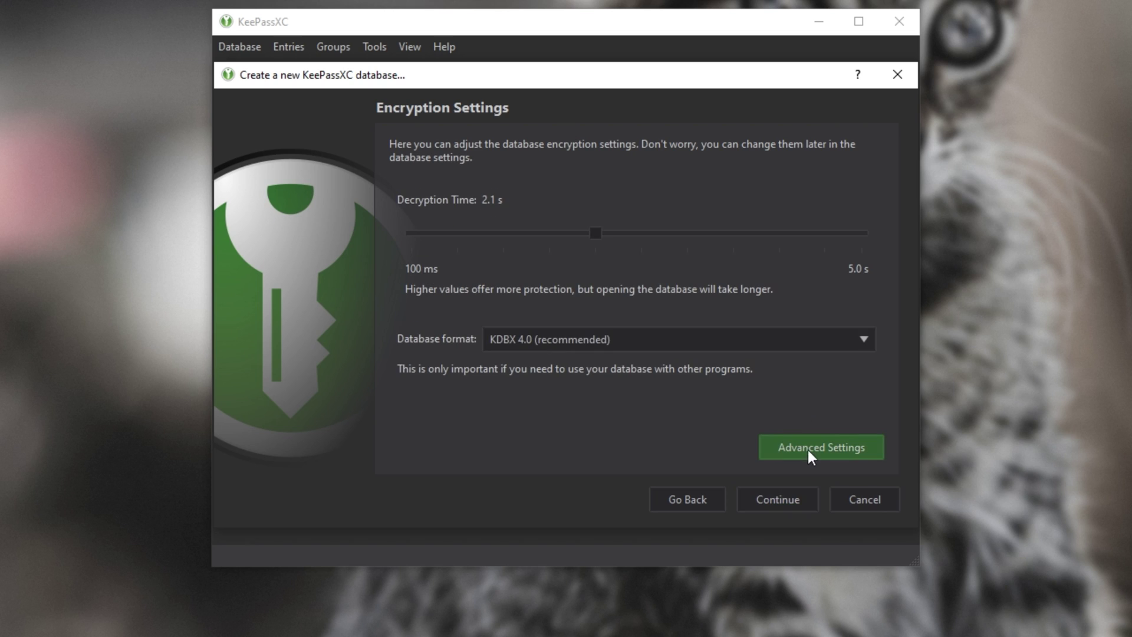
{"action": "left_click", "coordinate": [773, 499]}
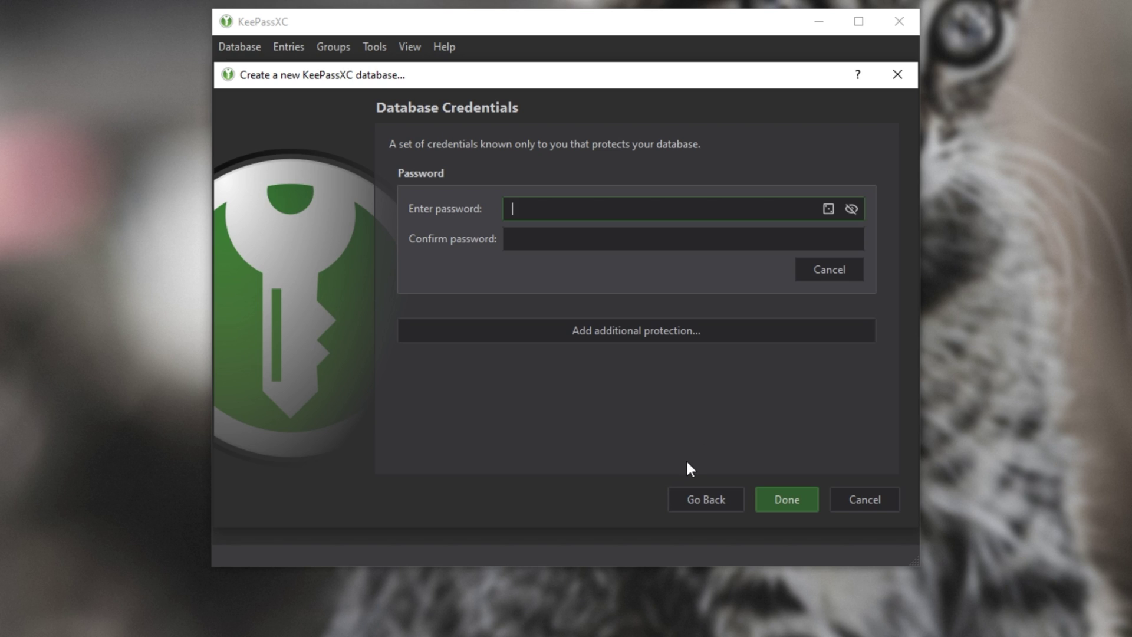
Step: Enter and confirm the master password, then finish the database setup
{"action": "key", "text": "ctrl+v"}
{"action": "key", "text": "Tab"}
{"action": "key", "text": "ctrl+v"}
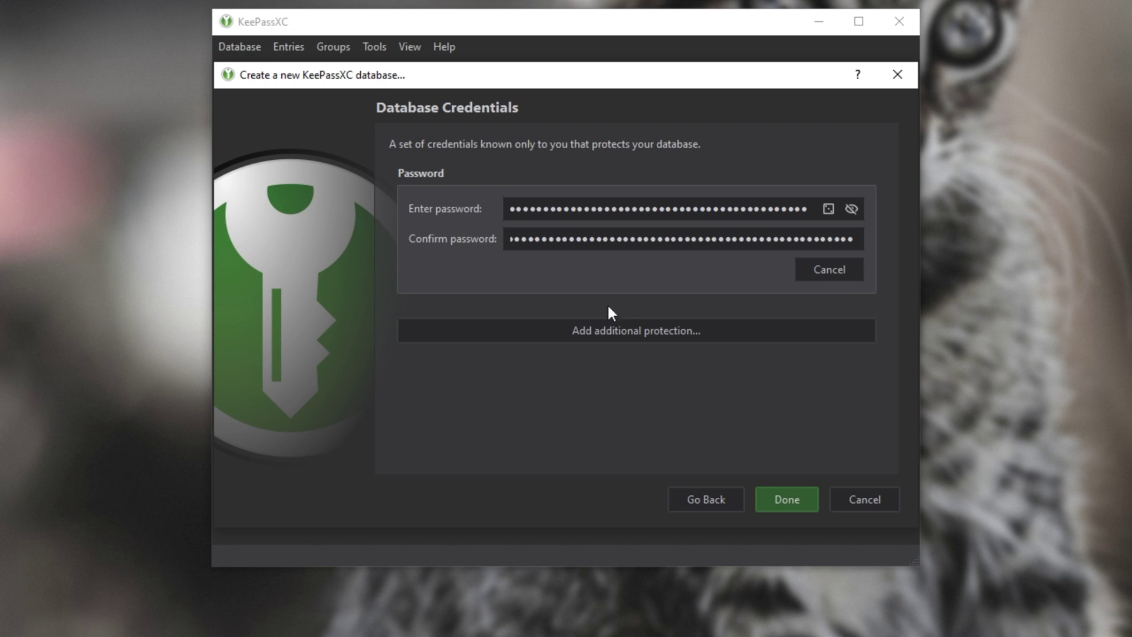
{"action": "left_click", "coordinate": [621, 329]}
{"action": "scroll", "coordinate": [632, 333], "scroll_direction": "down", "scroll_amount": 3}
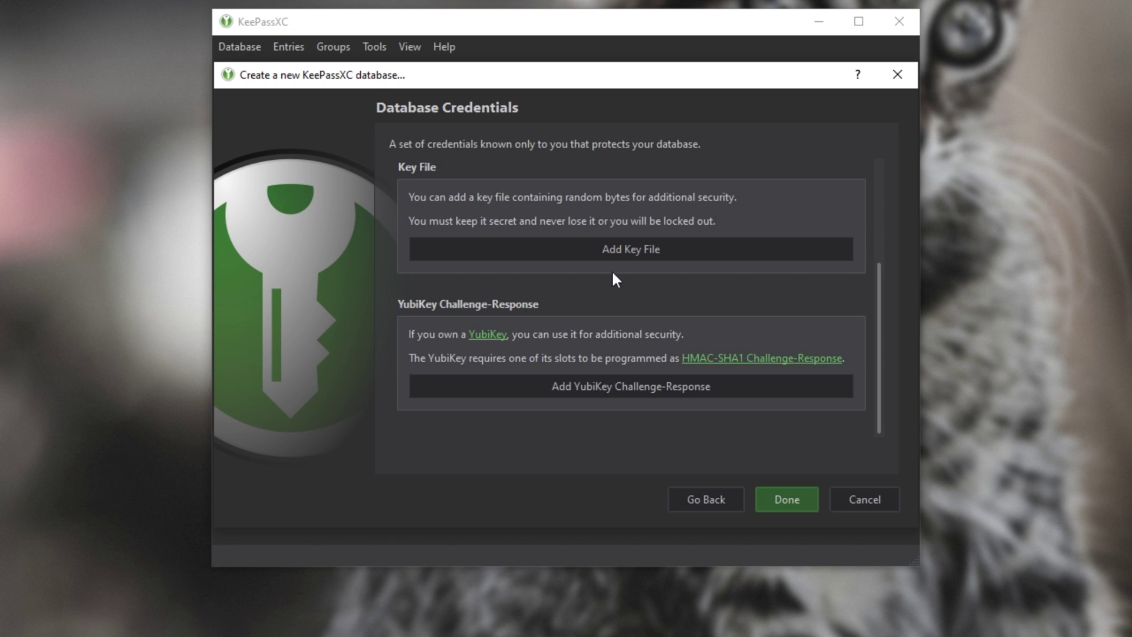
{"action": "left_click", "coordinate": [777, 494]}
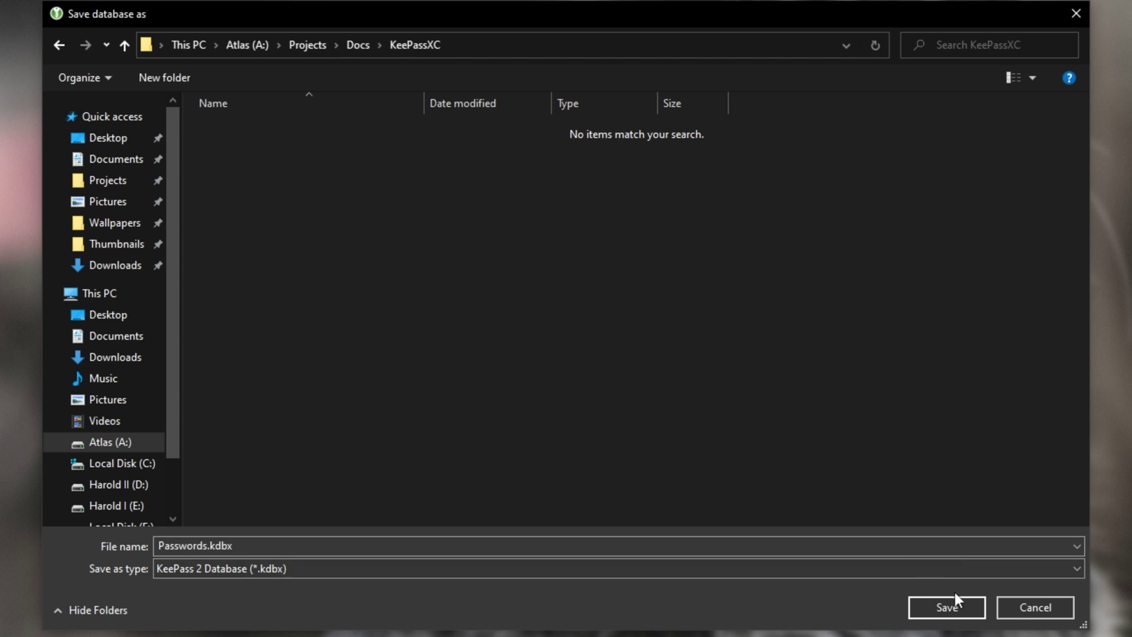
Step: Save Passwords.kdbx in A:\Projects\Docs\KeePassXC
{"action": "left_click", "coordinate": [947, 608]}
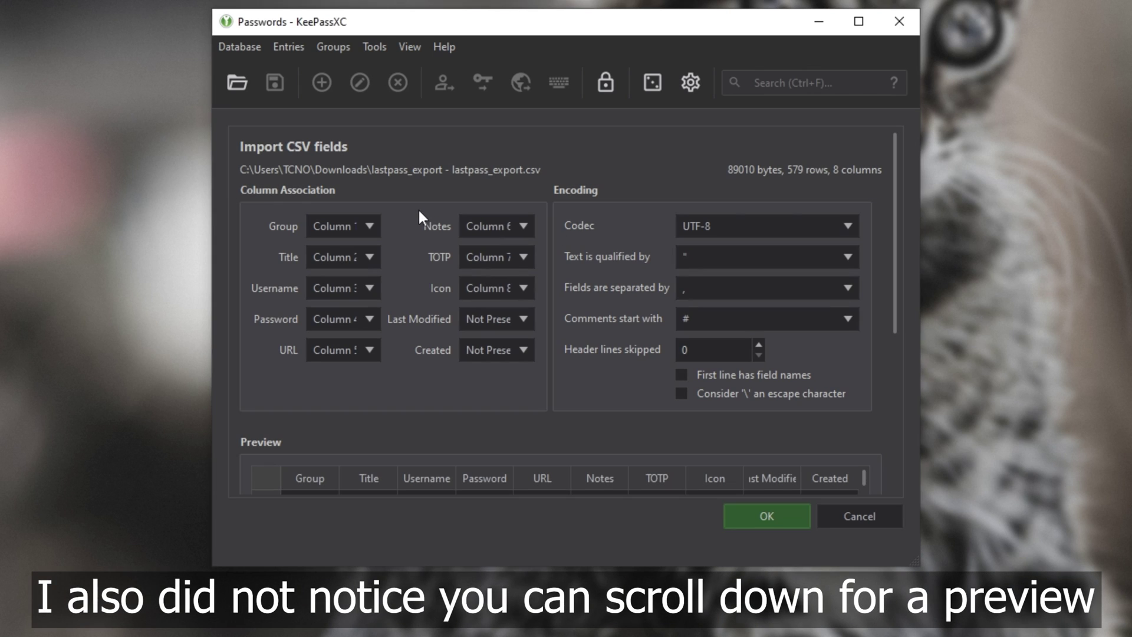
Step: Map the Group, Title, Password and URL fields to their CSV columns, Group on Column 7
{"action": "left_click", "coordinate": [342, 226]}
{"action": "left_click", "coordinate": [289, 226]}
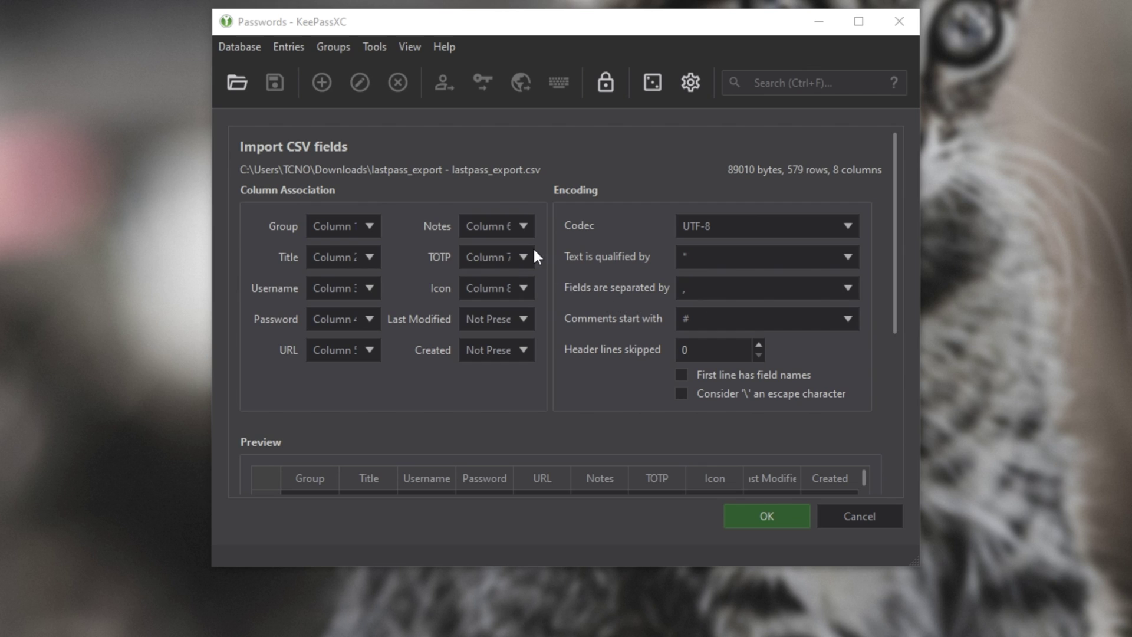
{"action": "left_click", "coordinate": [507, 258]}
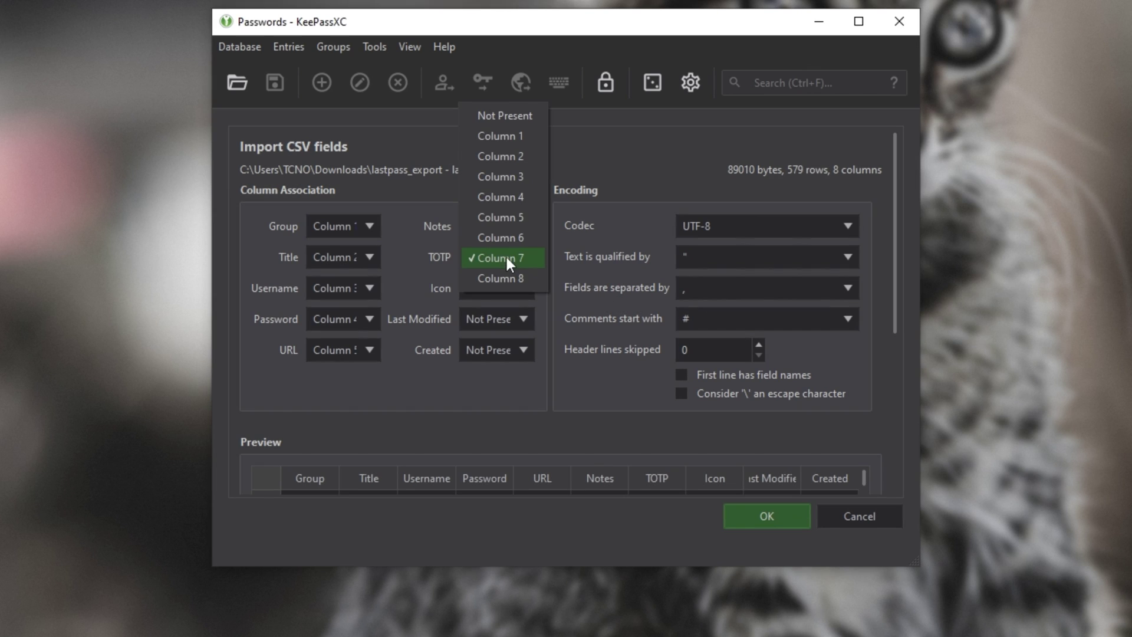
{"action": "left_click", "coordinate": [506, 257]}
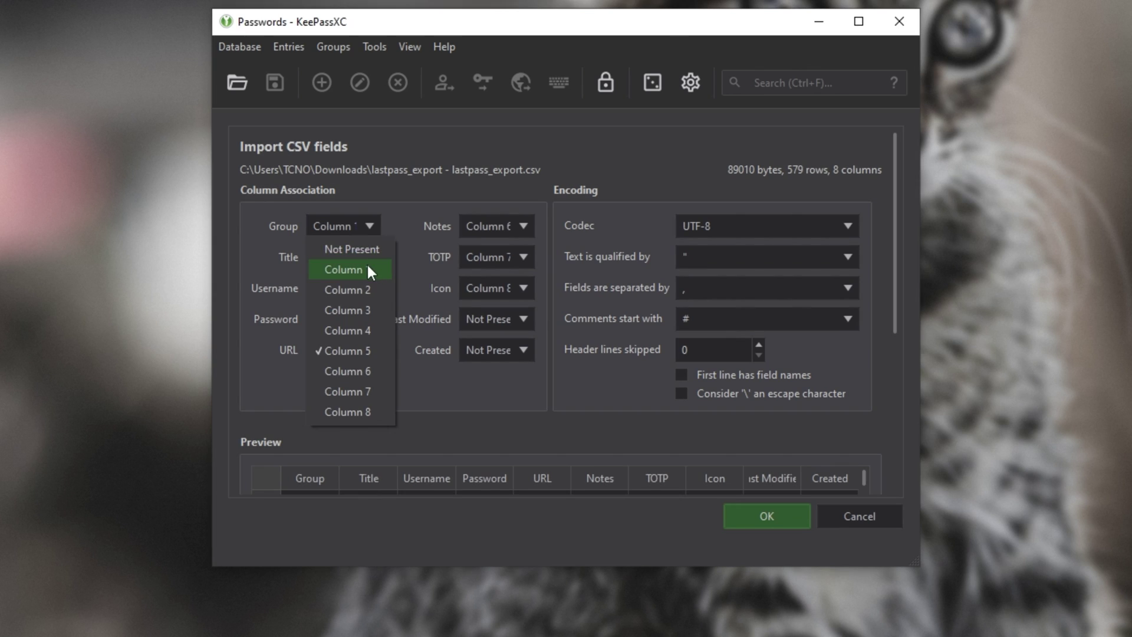
{"action": "left_click", "coordinate": [367, 263]}
{"action": "left_click", "coordinate": [367, 263]}
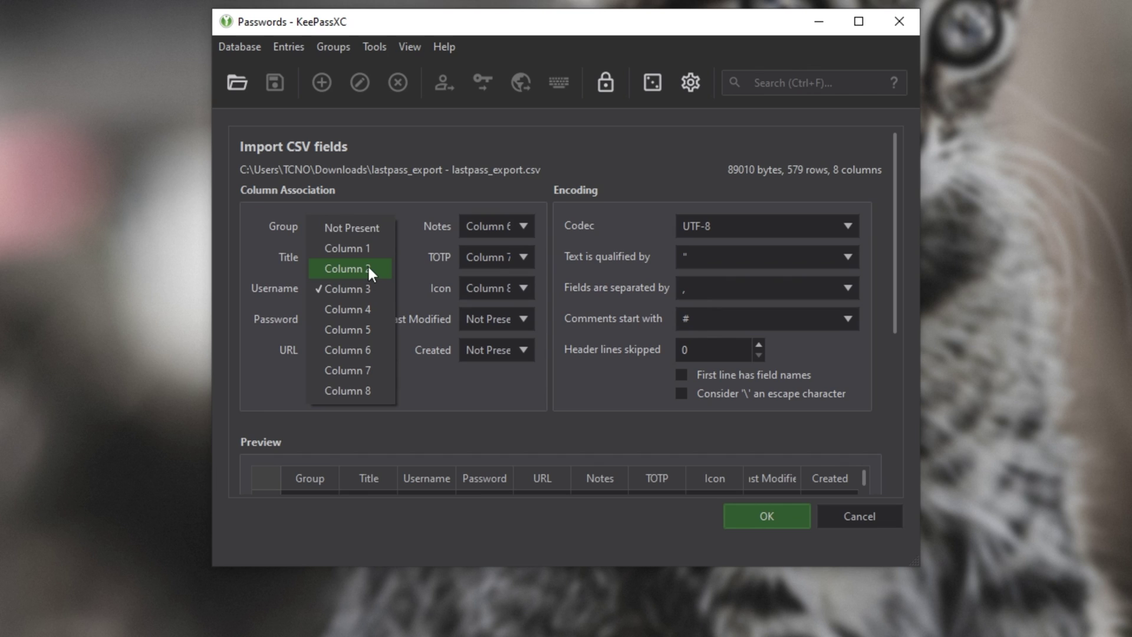
{"action": "left_click", "coordinate": [367, 264]}
{"action": "left_click", "coordinate": [362, 322]}
{"action": "left_click", "coordinate": [362, 324]}
{"action": "left_click", "coordinate": [349, 257]}
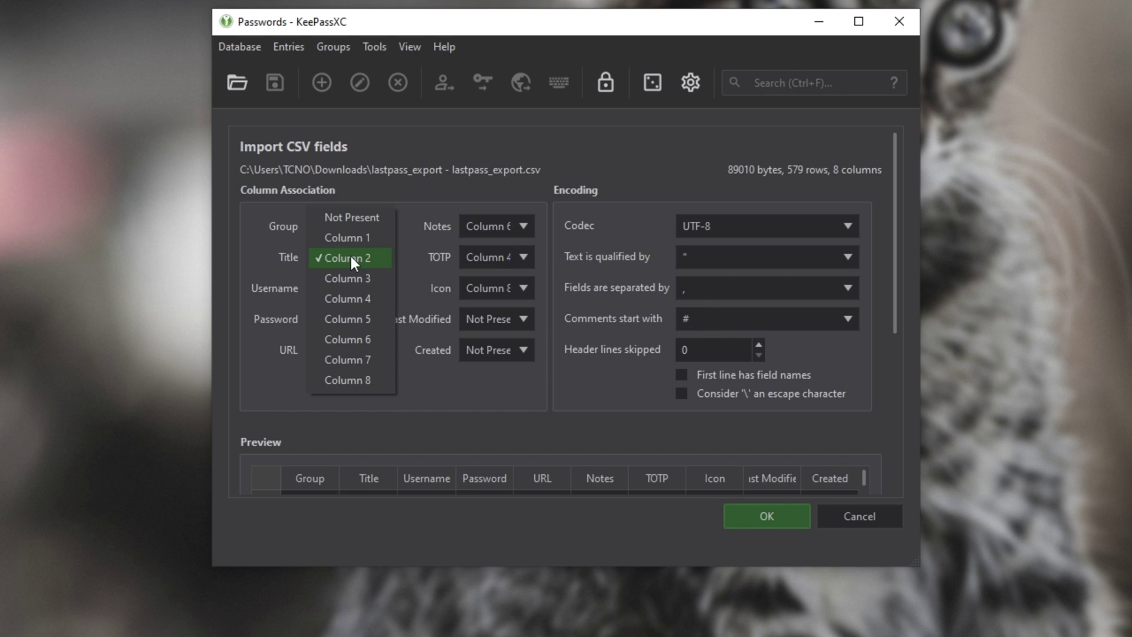
{"action": "left_click", "coordinate": [380, 338]}
{"action": "left_click", "coordinate": [359, 224]}
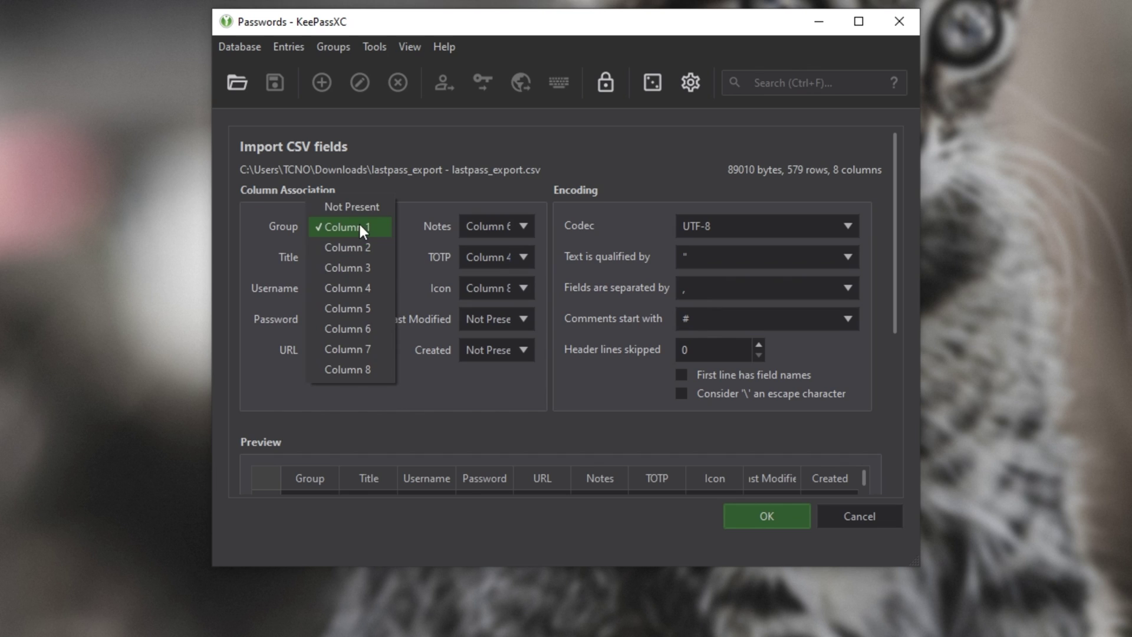
{"action": "left_click", "coordinate": [385, 348]}
Step: Set Notes, TOTP and Icon to Not Present, leaving Last Modified unmapped
{"action": "left_click", "coordinate": [497, 226]}
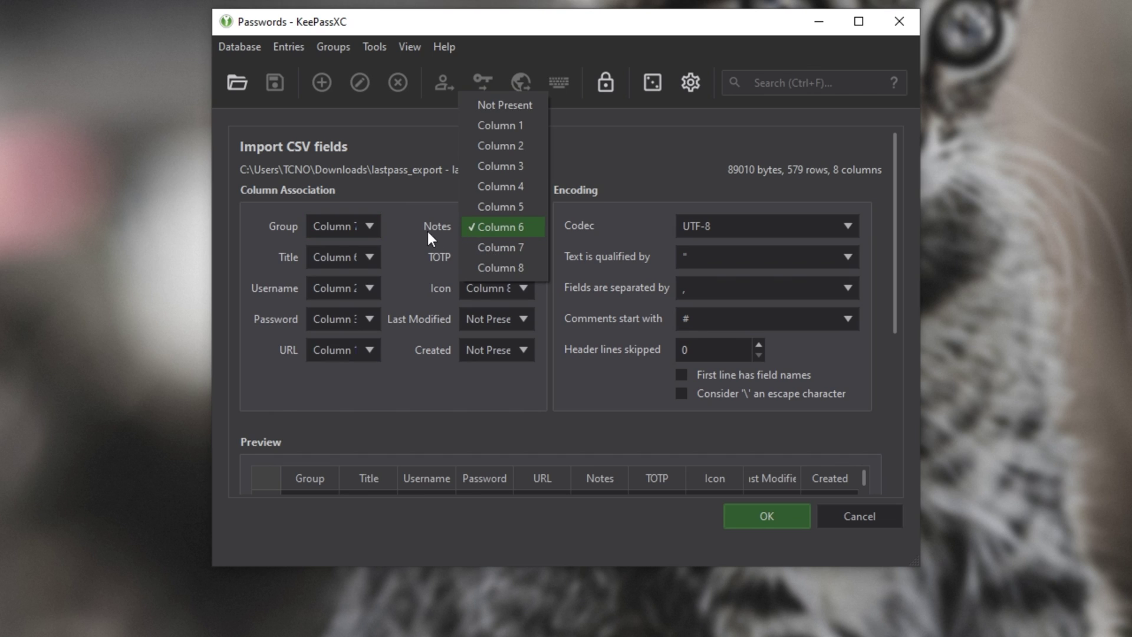
{"action": "left_click", "coordinate": [495, 265]}
{"action": "left_click", "coordinate": [496, 257]}
{"action": "left_click", "coordinate": [495, 338]}
{"action": "left_click", "coordinate": [499, 321]}
{"action": "left_click", "coordinate": [504, 321]}
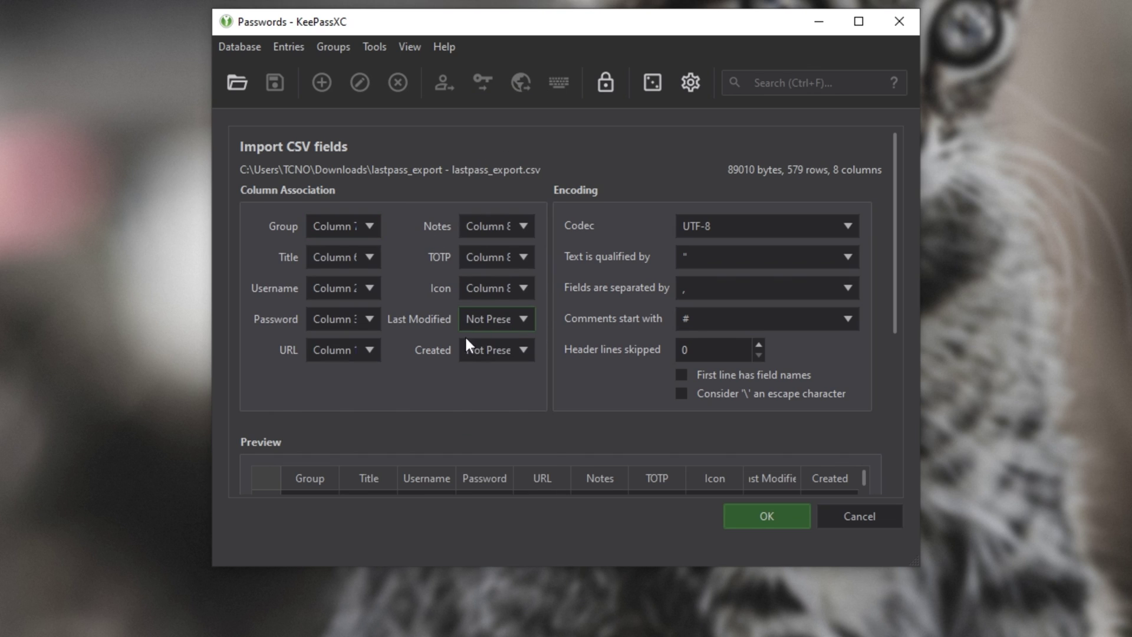
{"action": "left_click", "coordinate": [472, 226]}
{"action": "left_click", "coordinate": [490, 227]}
{"action": "left_click", "coordinate": [480, 256]}
{"action": "left_click", "coordinate": [512, 98]}
{"action": "left_click", "coordinate": [490, 286]}
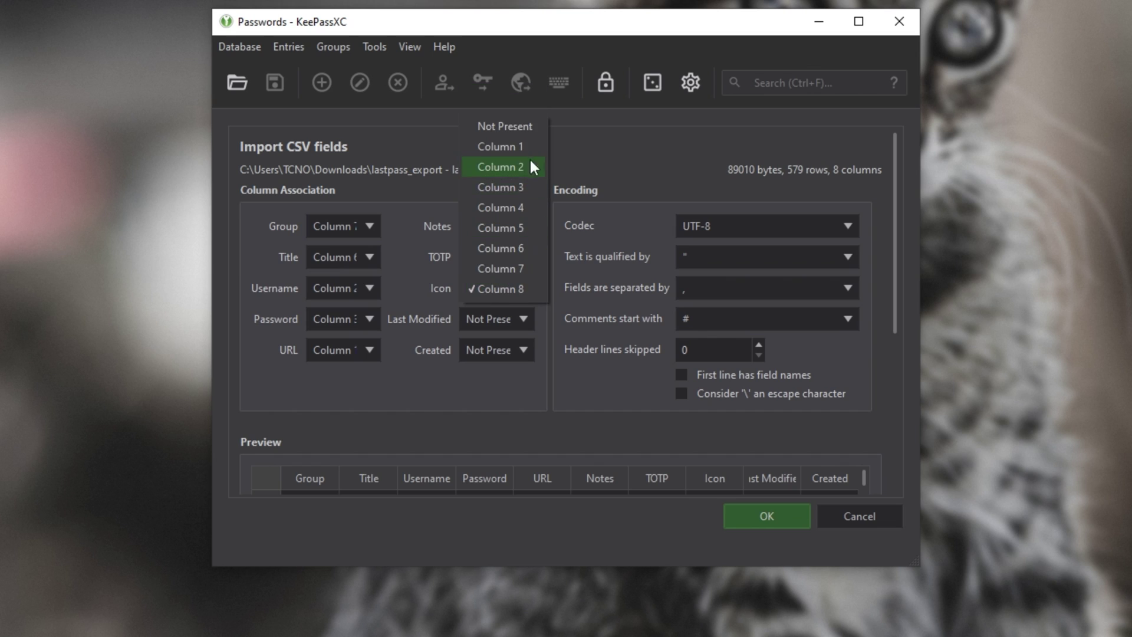
{"action": "left_click", "coordinate": [509, 126]}
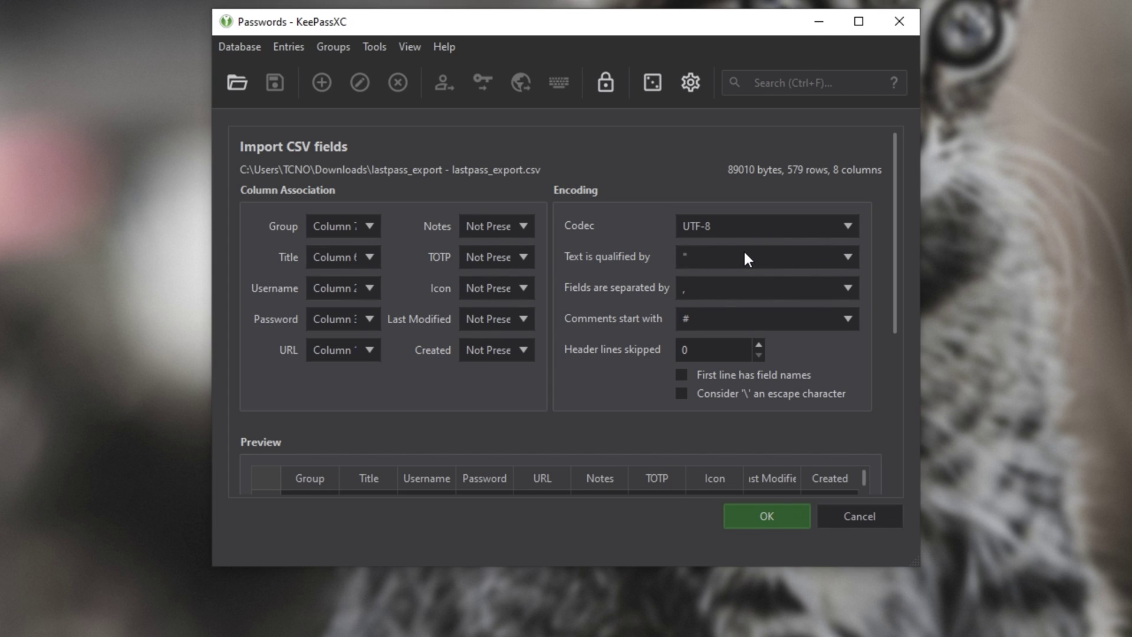
Step: Keep the double-quote qualifier and comma separator, then confirm the CSV import
{"action": "left_click", "coordinate": [843, 257]}
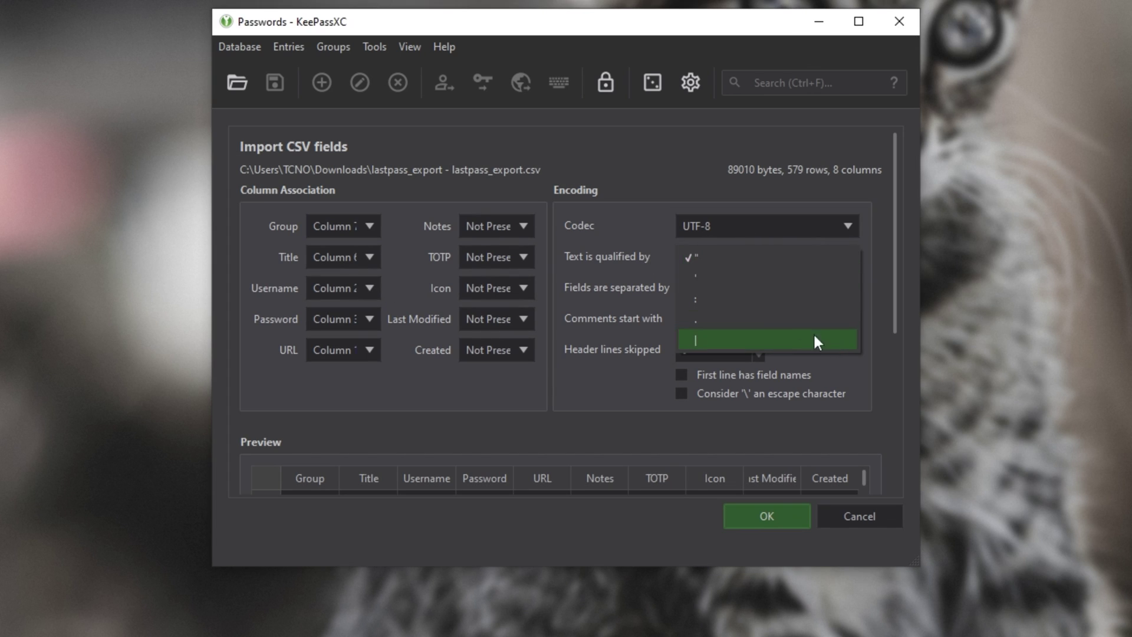
{"action": "left_click", "coordinate": [649, 267]}
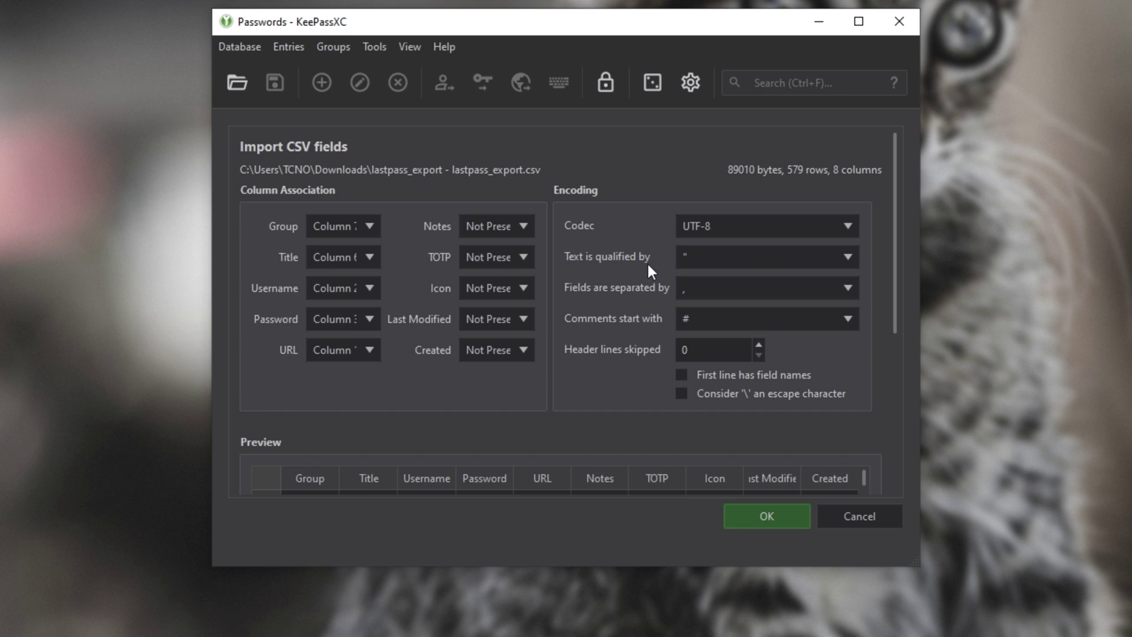
{"action": "left_click", "coordinate": [715, 290]}
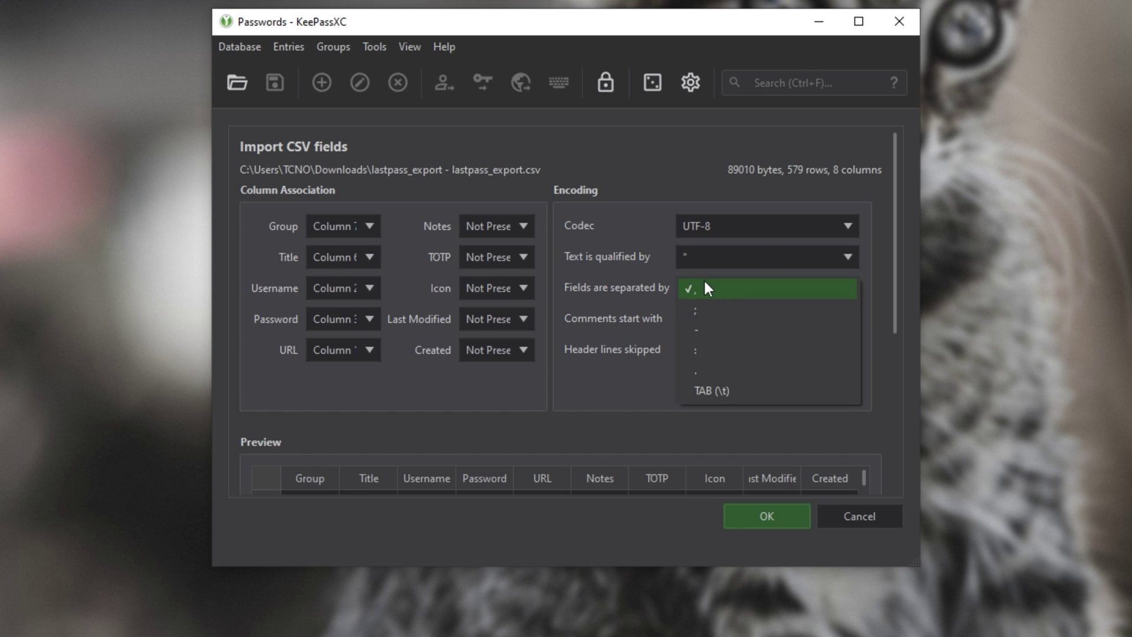
{"action": "left_click", "coordinate": [655, 313]}
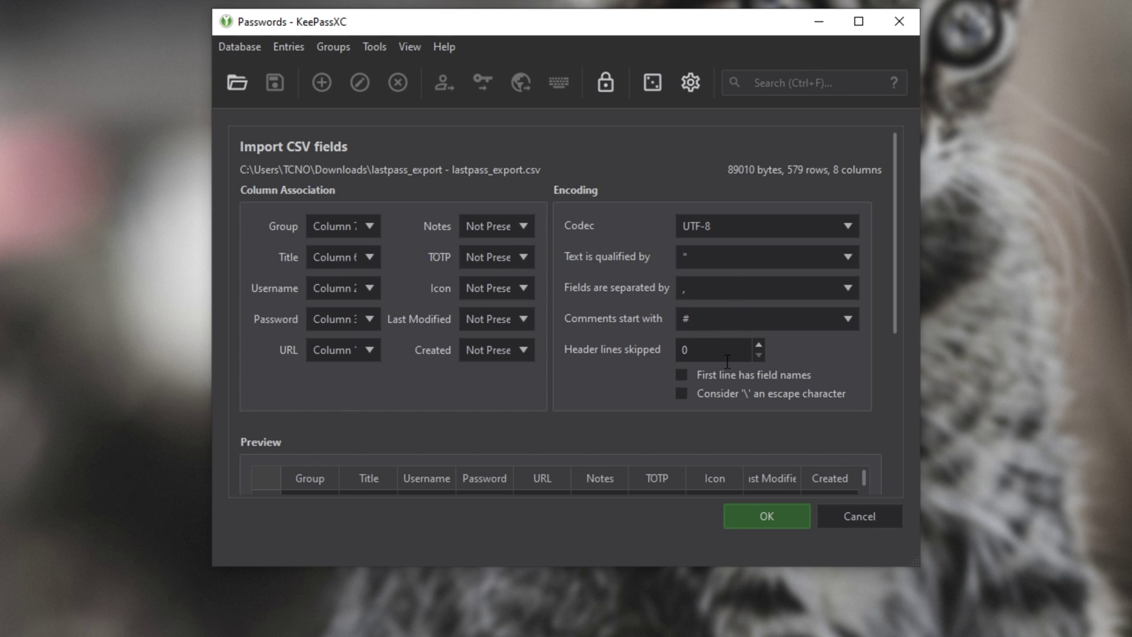
{"action": "left_click", "coordinate": [765, 518]}
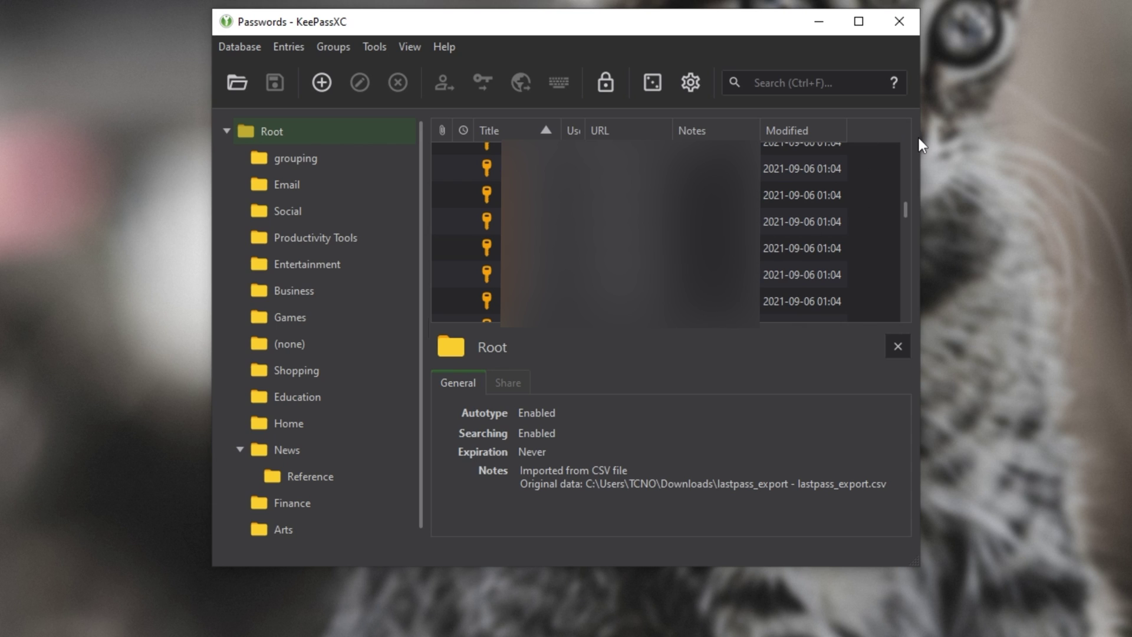
Step: Maximize the KeePassXC window, select an imported entry and open its context menu
{"action": "left_click_drag", "start_coordinate": [919, 138], "coordinate": [1037, 144]}
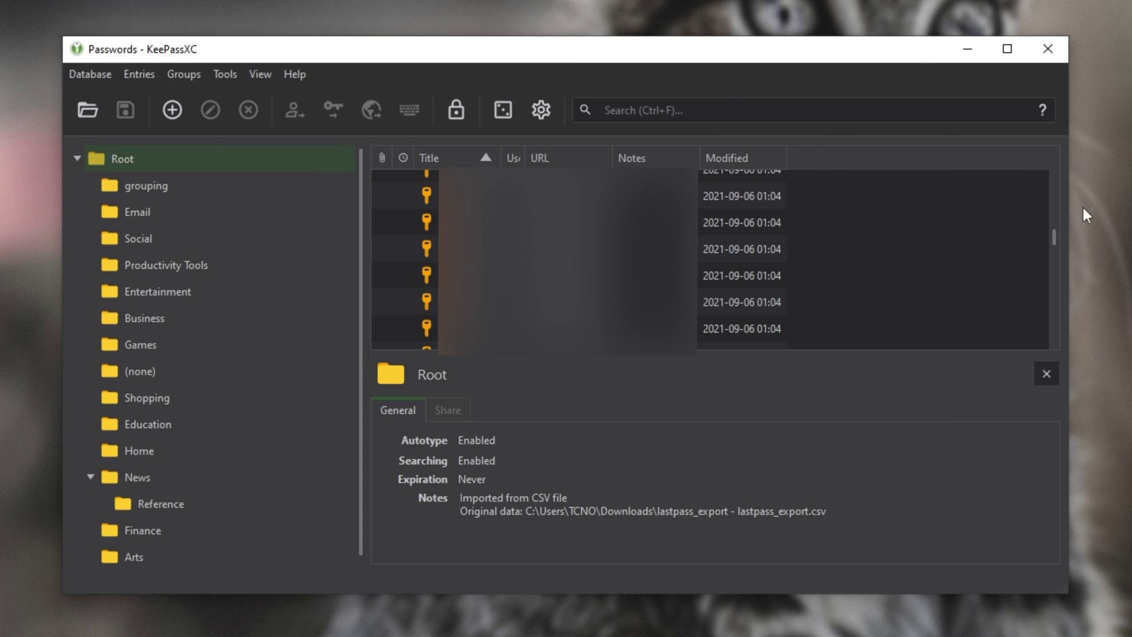
{"action": "left_click_drag", "start_coordinate": [1061, 213], "coordinate": [1131, 214]}
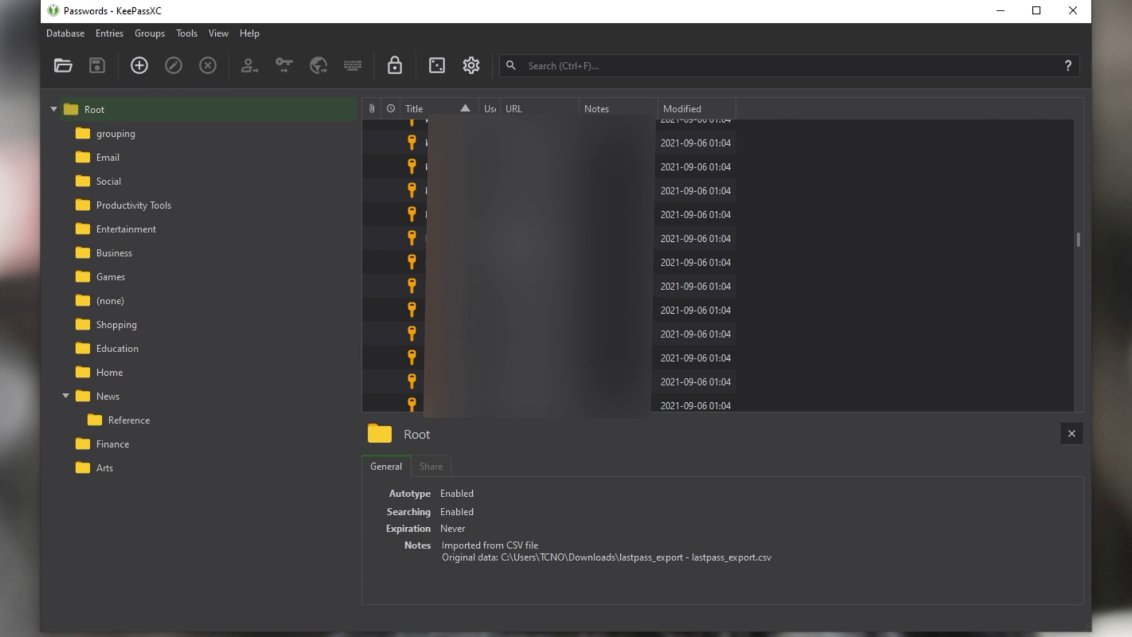
{"action": "left_click", "coordinate": [448, 238]}
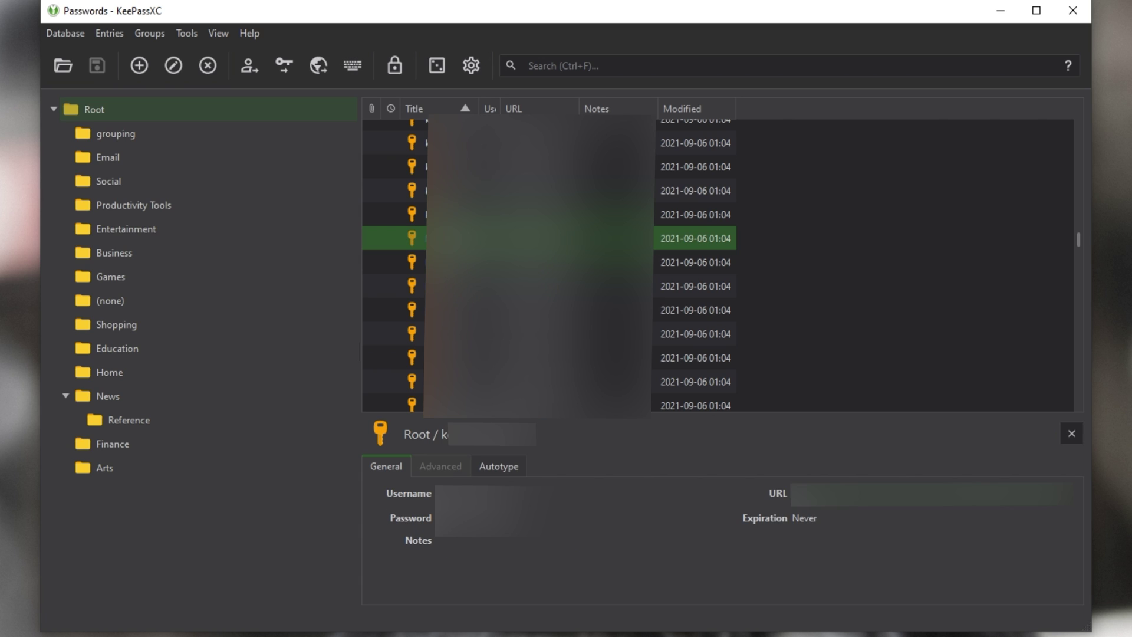
{"action": "right_click", "coordinate": [482, 240]}
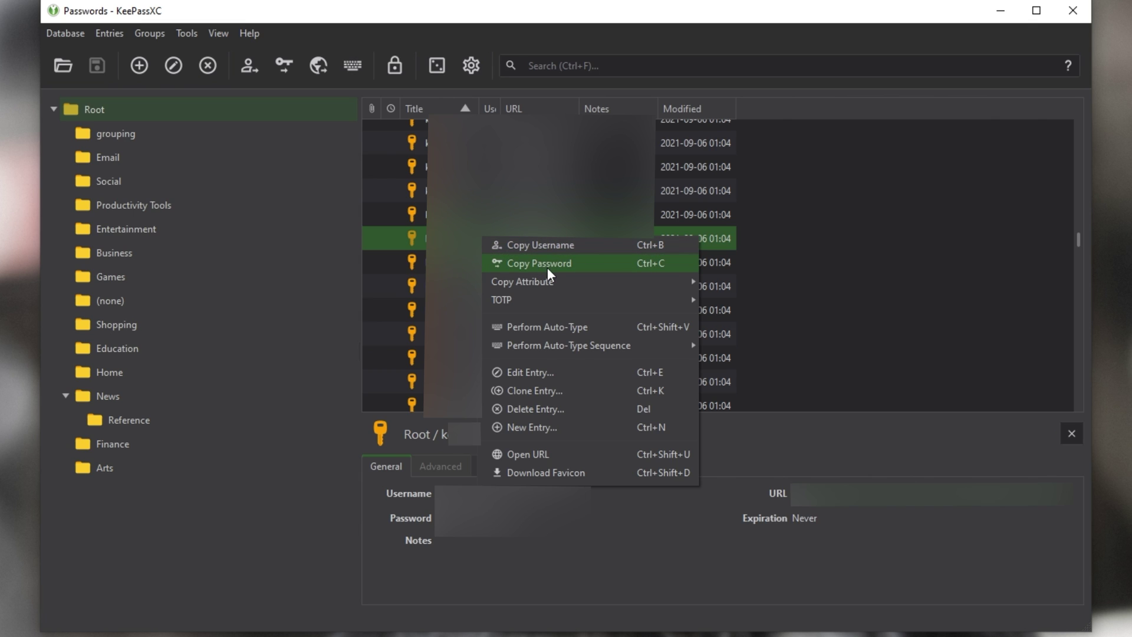
{"action": "mouse_move", "coordinate": [553, 284]}
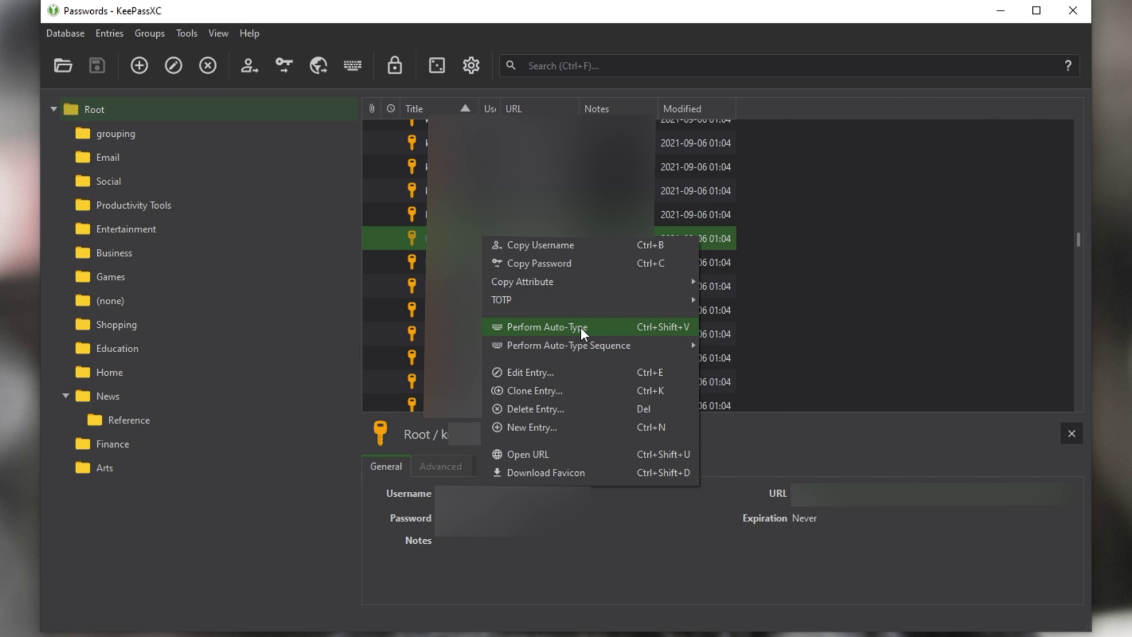
{"action": "key", "text": "Menu"}
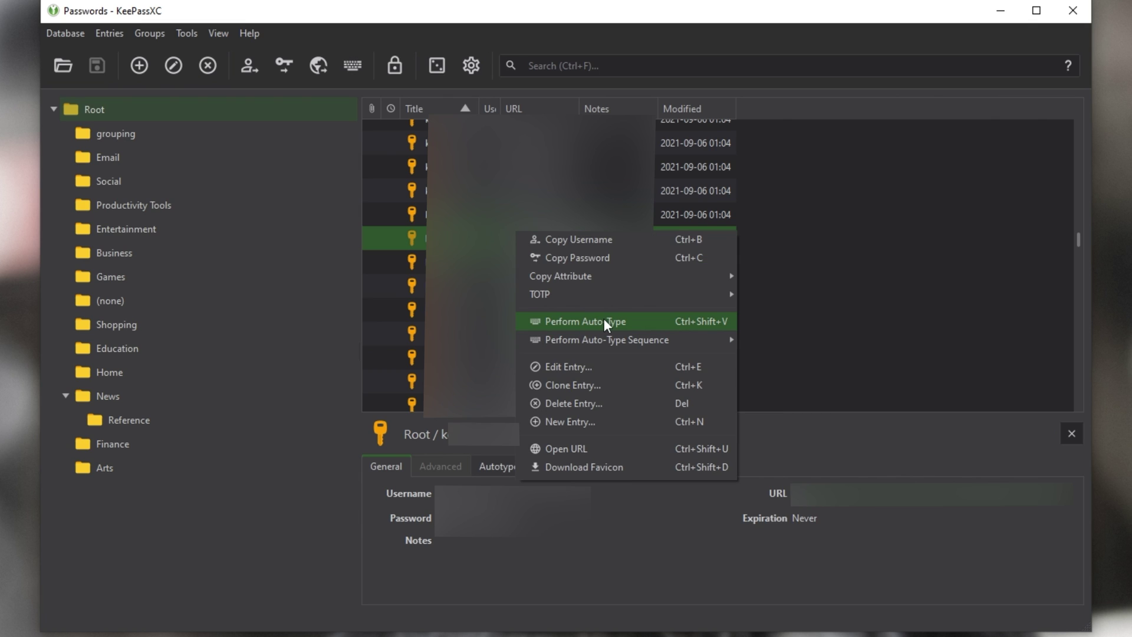
Step: Auto-type the selected entry's login into the blank Notepad window, check it, then close Notepad
{"action": "left_click", "coordinate": [965, 321]}
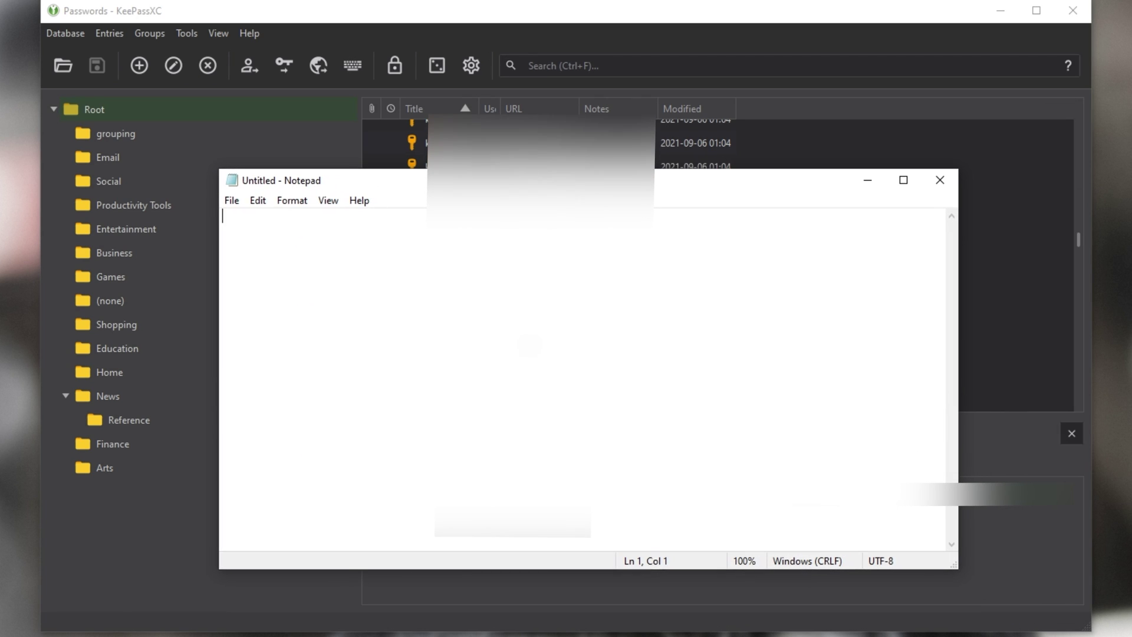
{"action": "key", "text": "alt"}
{"action": "key", "text": "alt+F4"}
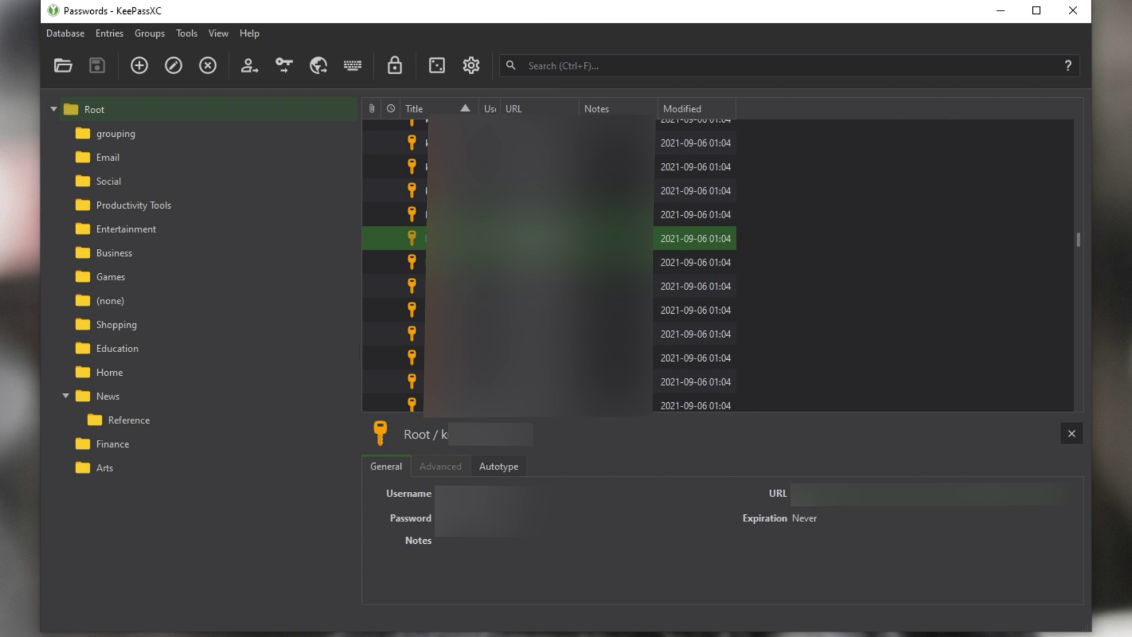
{"action": "right_click", "coordinate": [534, 238]}
{"action": "left_click", "coordinate": [632, 321]}
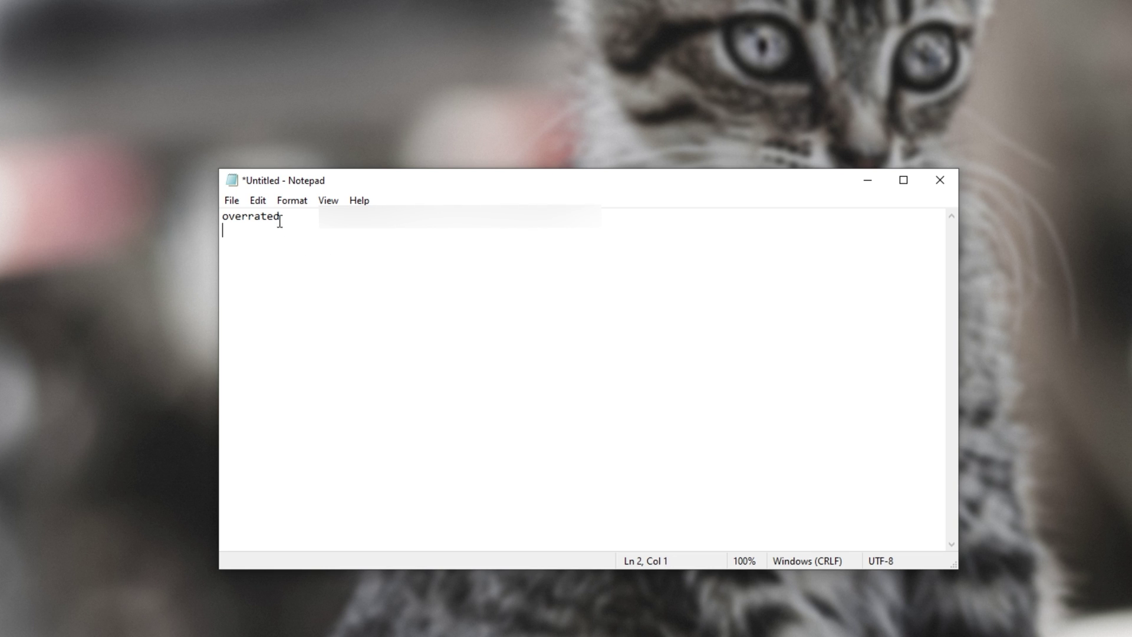
{"action": "left_click_drag", "start_coordinate": [280, 219], "coordinate": [425, 232]}
{"action": "left_click", "coordinate": [893, 239]}
{"action": "left_click", "coordinate": [940, 180]}
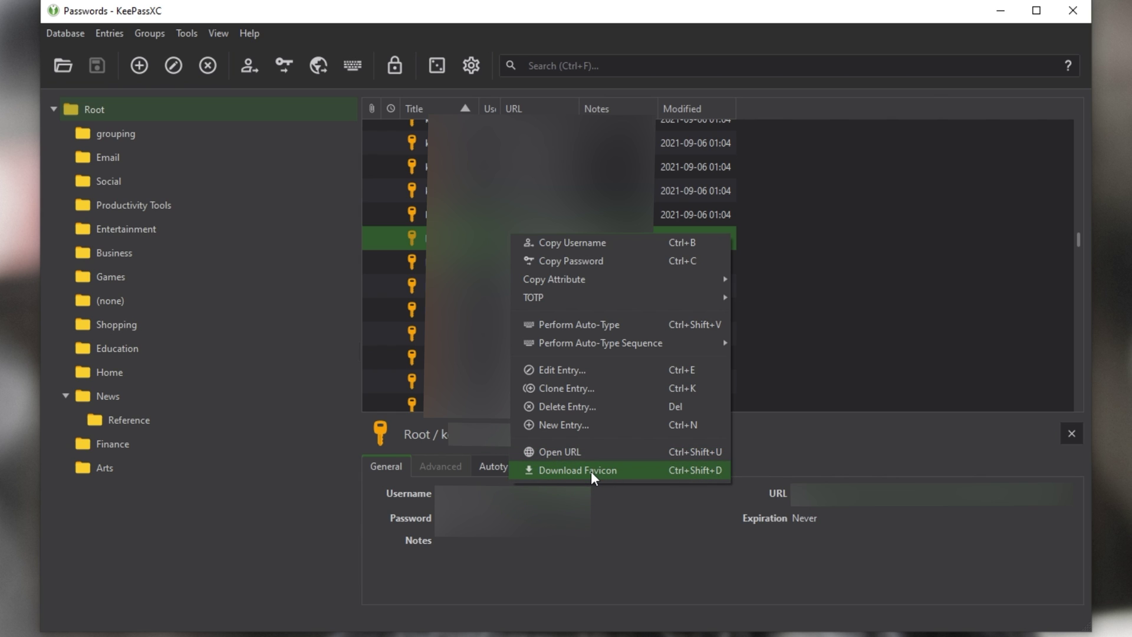
Step: Download favicons for the single entry, then for all 402 entries at once
{"action": "left_click", "coordinate": [592, 474]}
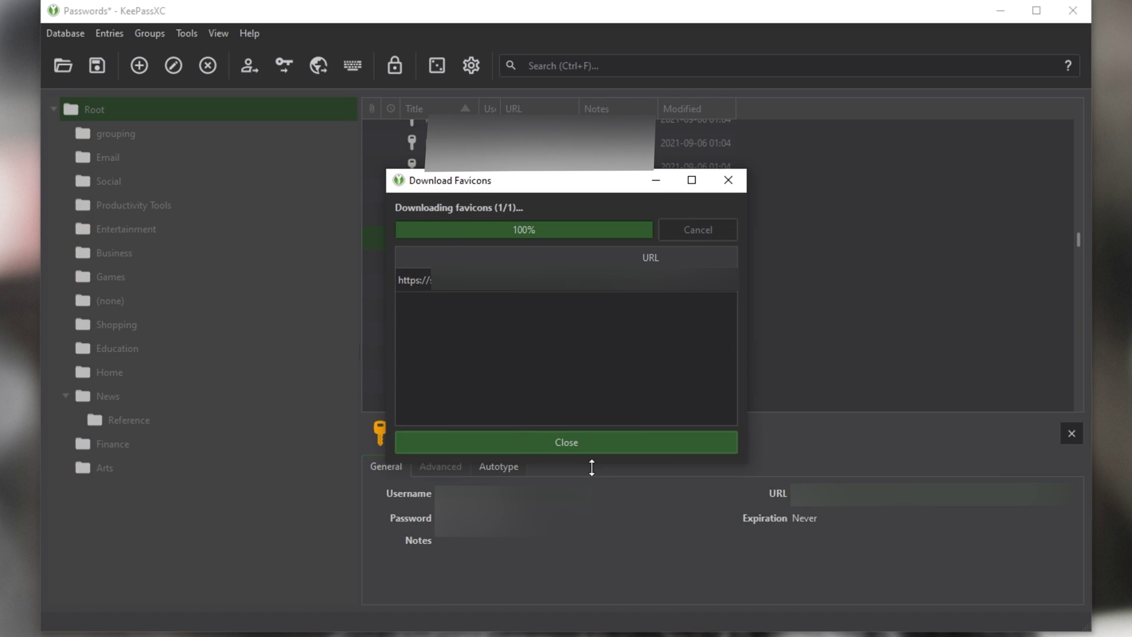
{"action": "left_click", "coordinate": [583, 438]}
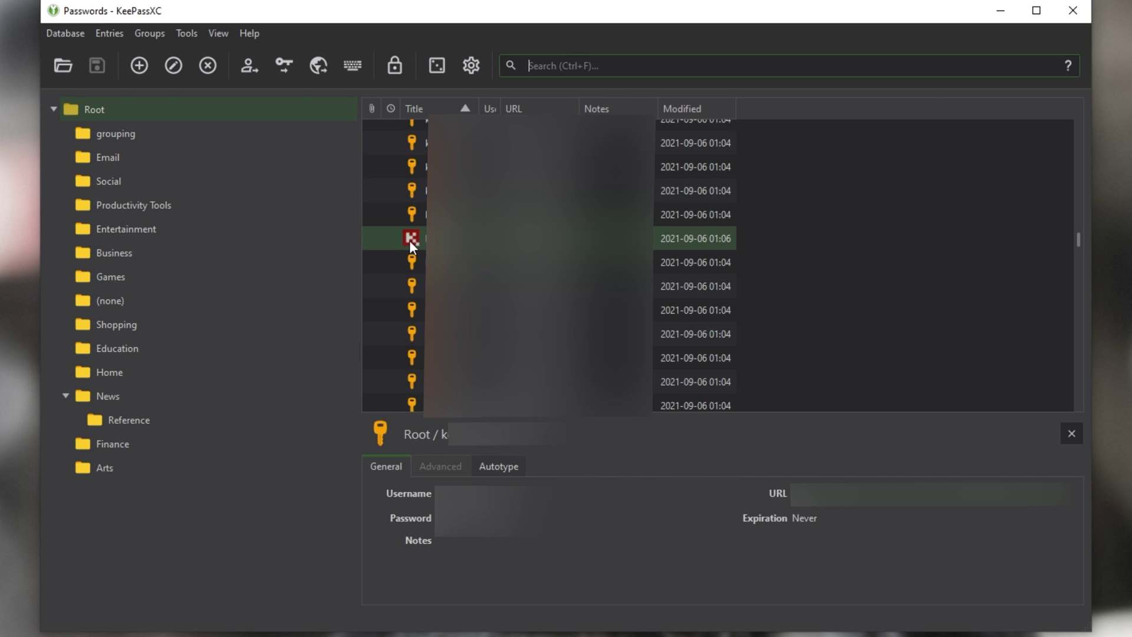
{"action": "key", "text": "ctrl+a"}
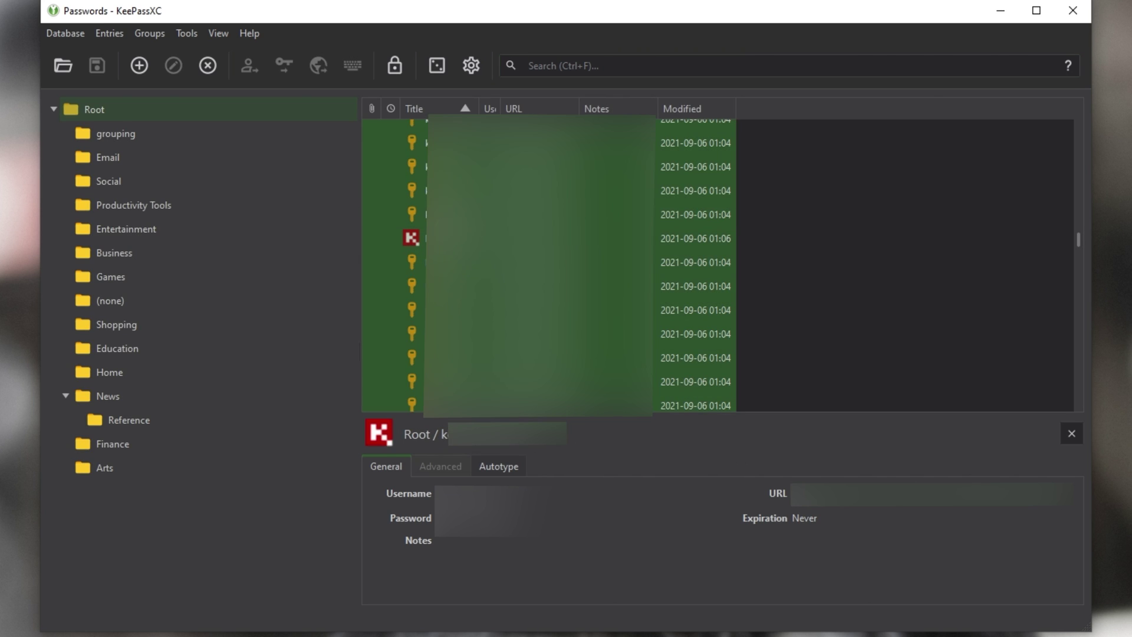
{"action": "right_click", "coordinate": [467, 217]}
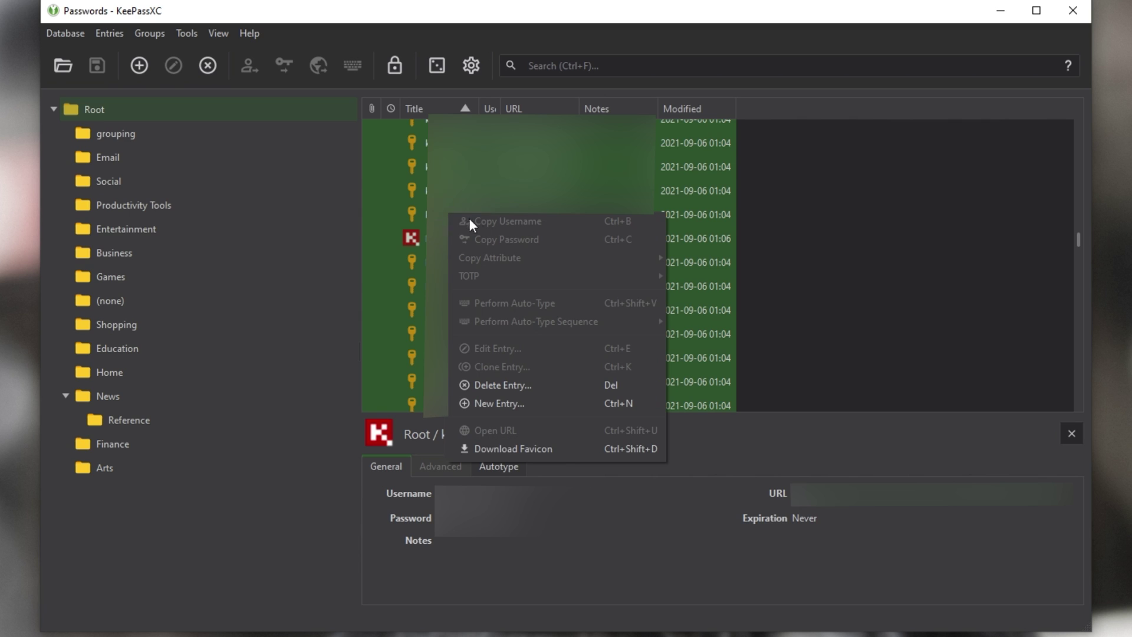
{"action": "left_click", "coordinate": [547, 457]}
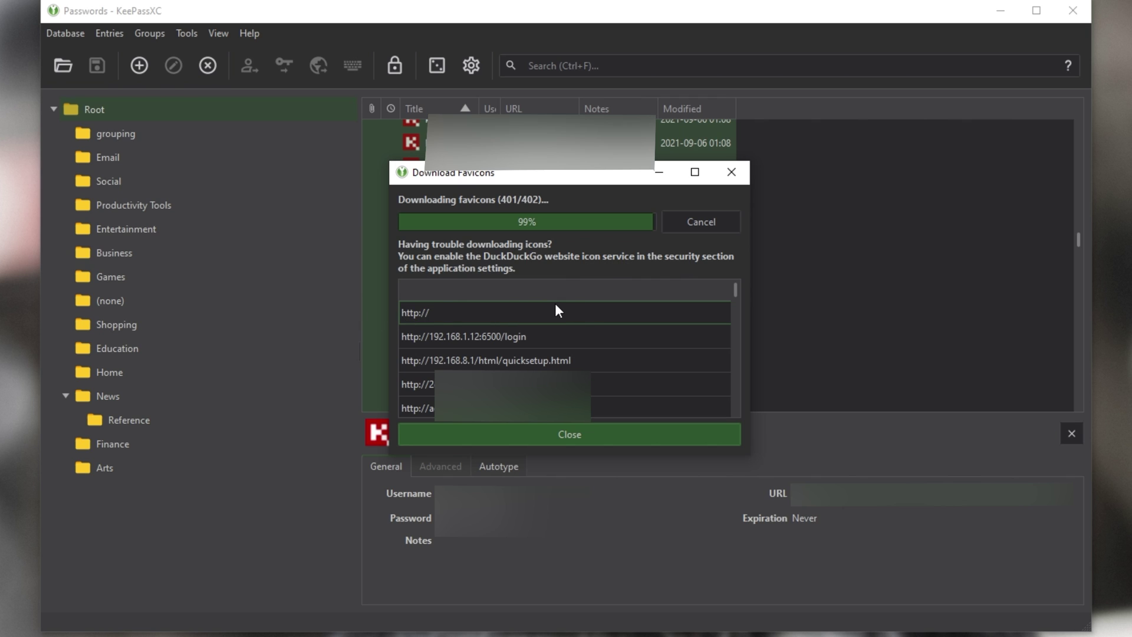
{"action": "left_click", "coordinate": [572, 439]}
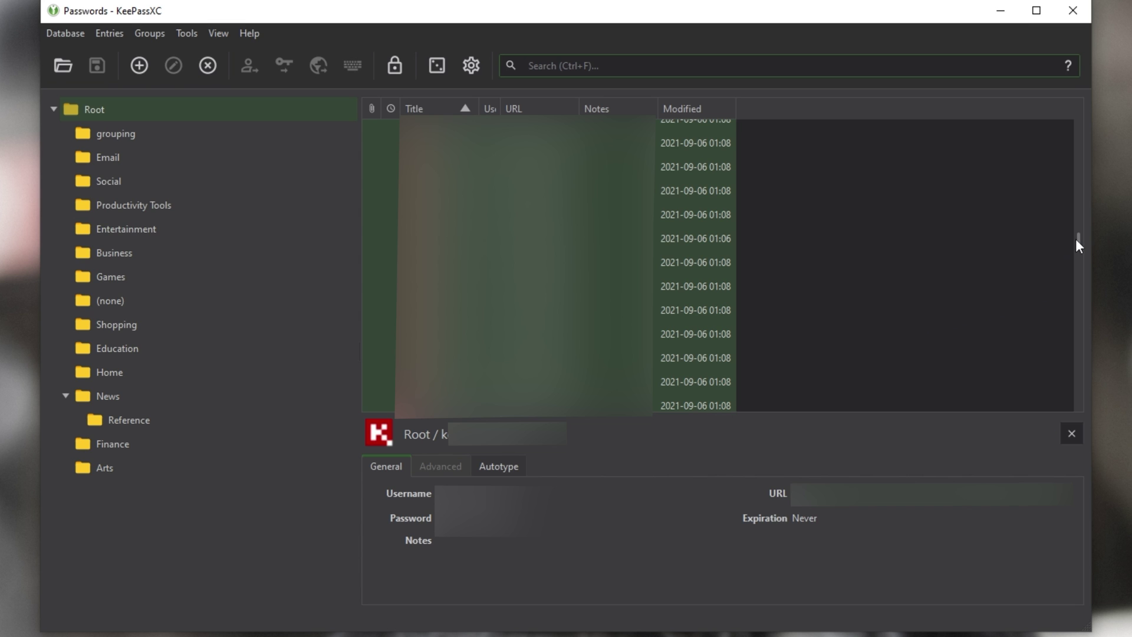
{"action": "left_click_drag", "start_coordinate": [1081, 244], "coordinate": [1079, 253]}
{"action": "scroll", "coordinate": [1047, 141], "scroll_direction": "up", "scroll_amount": 5}
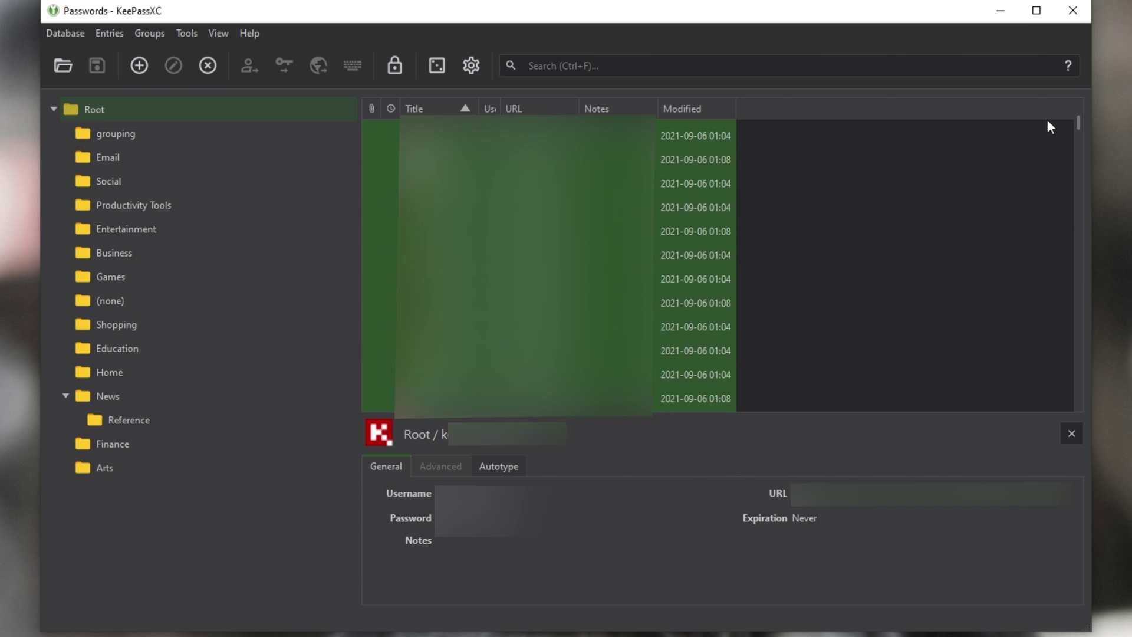
{"action": "left_click", "coordinate": [531, 209]}
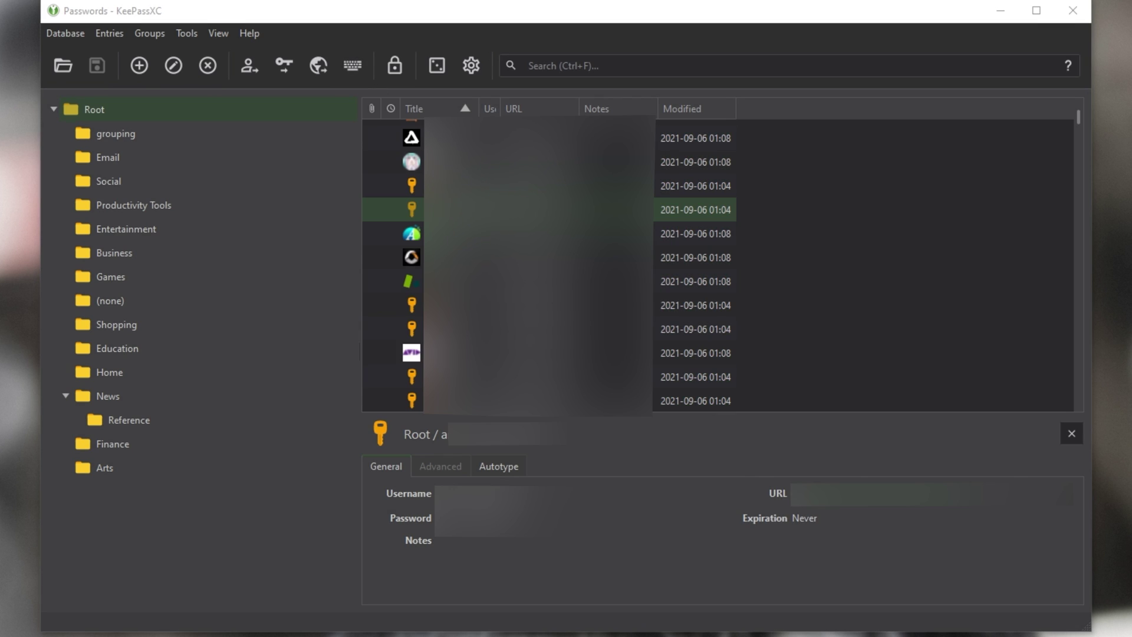
{"action": "left_click", "coordinate": [531, 304]}
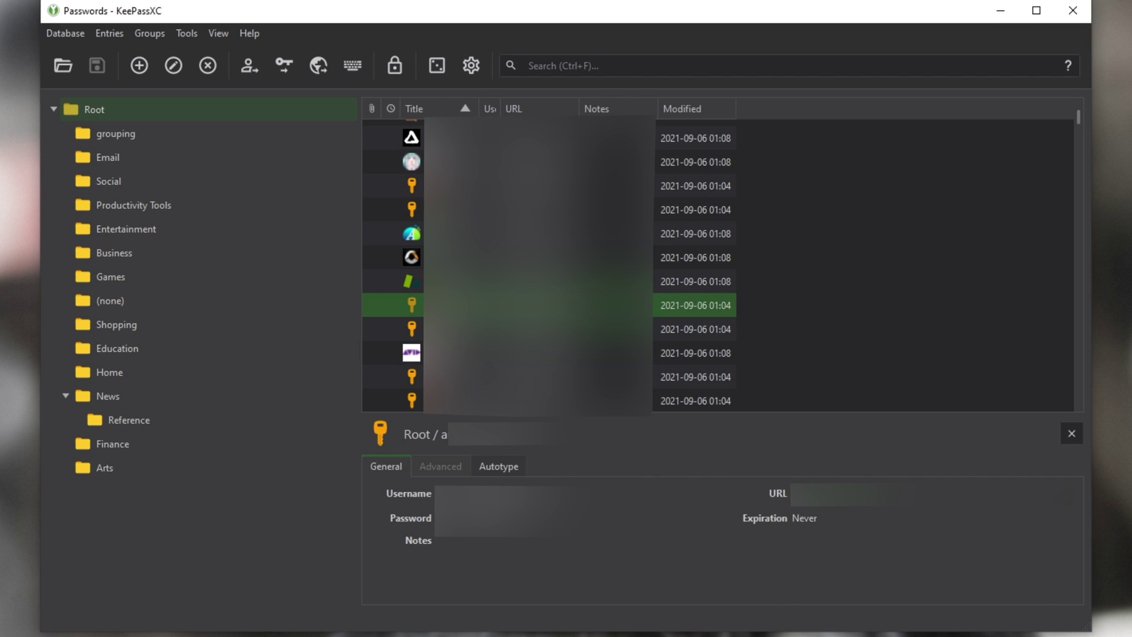
{"action": "scroll", "coordinate": [717, 259], "scroll_direction": "up", "scroll_amount": 2}
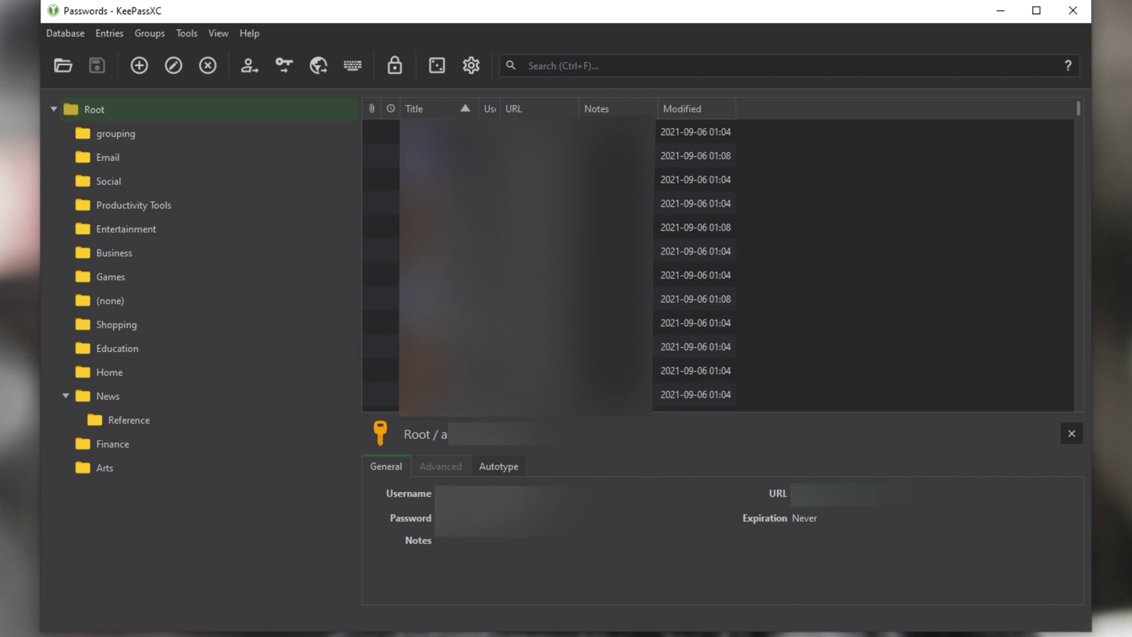
{"action": "scroll", "coordinate": [550, 265], "scroll_direction": "down", "scroll_amount": 2}
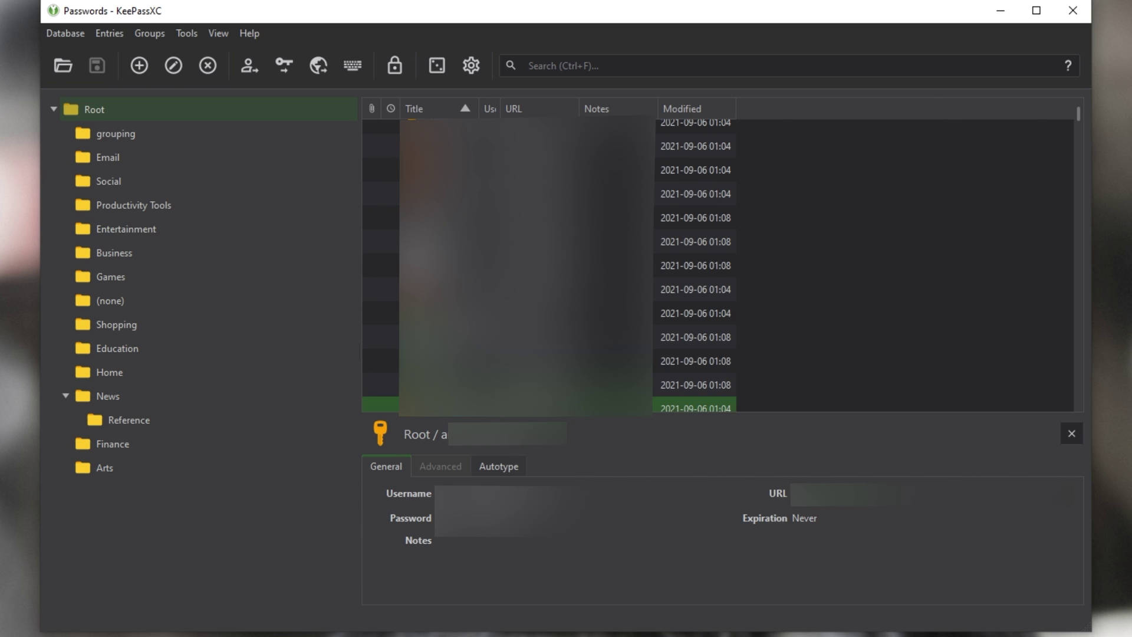
{"action": "scroll", "coordinate": [718, 259], "scroll_direction": "up", "scroll_amount": 2}
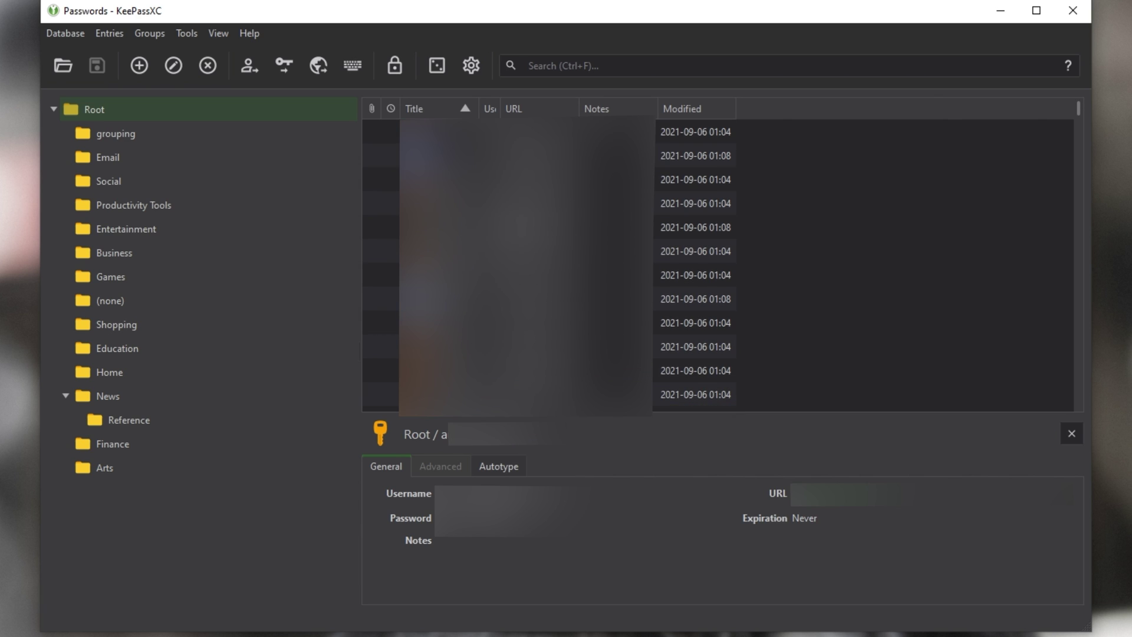
{"action": "scroll", "coordinate": [718, 259], "scroll_direction": "down", "scroll_amount": 2}
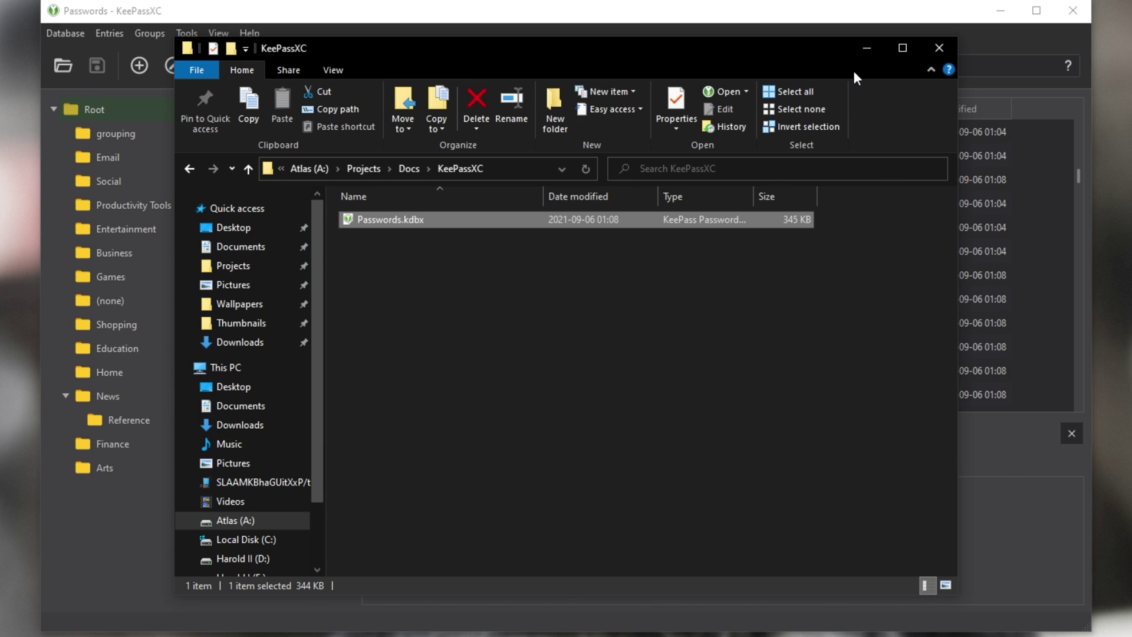
Step: Close the folder window, return to KeePassXC, and start then cancel a new entry
{"action": "left_click", "coordinate": [864, 49]}
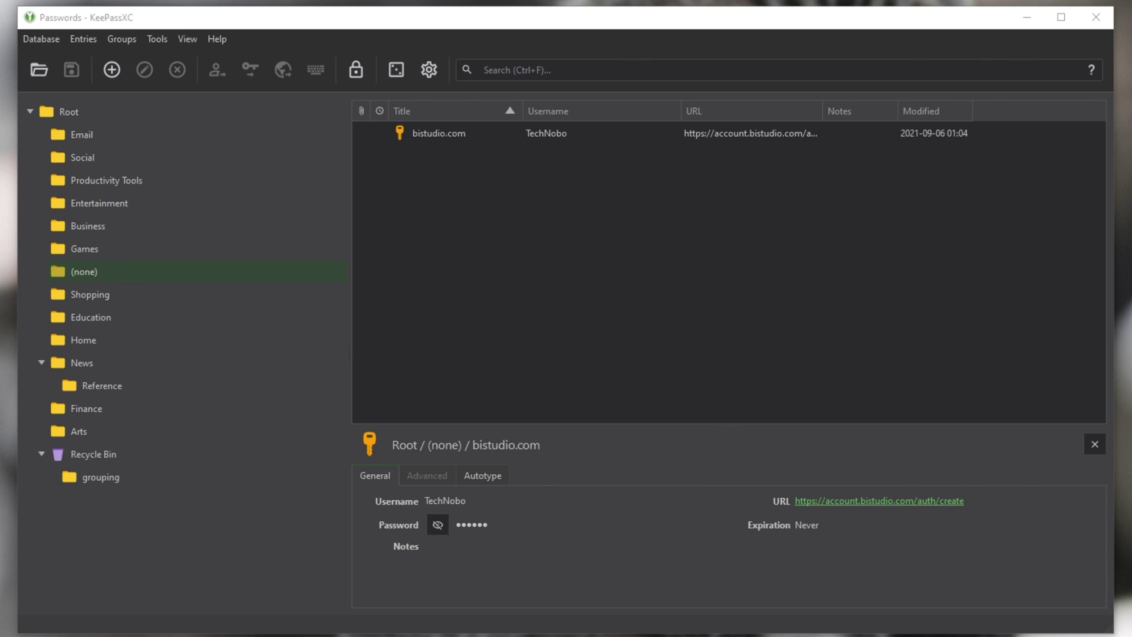
{"action": "left_click", "coordinate": [654, 204]}
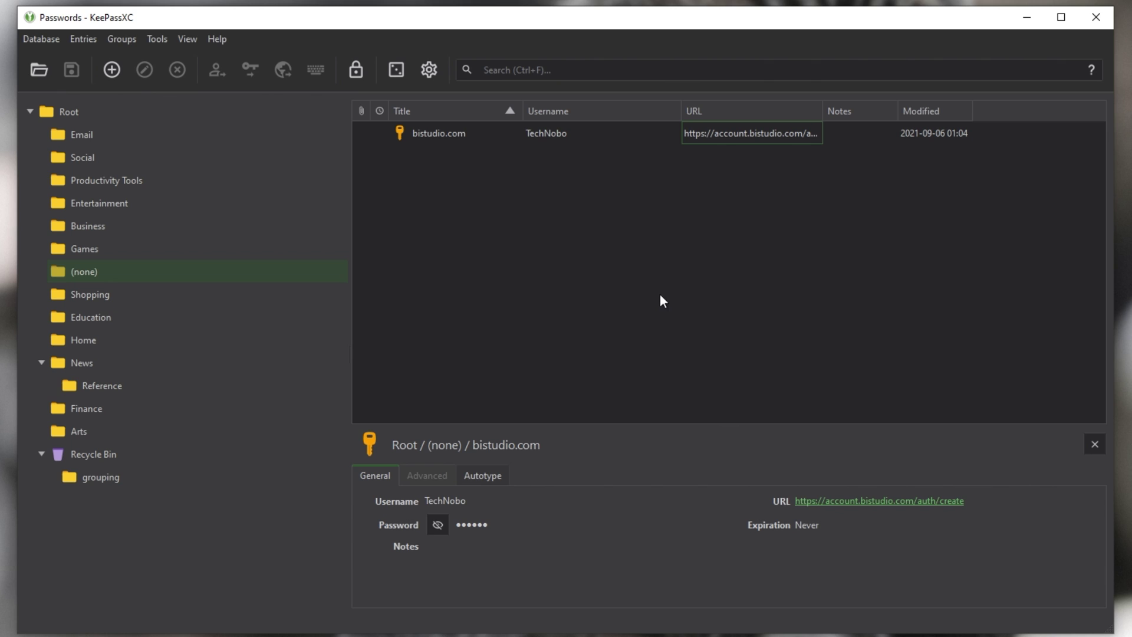
{"action": "left_click", "coordinate": [112, 70]}
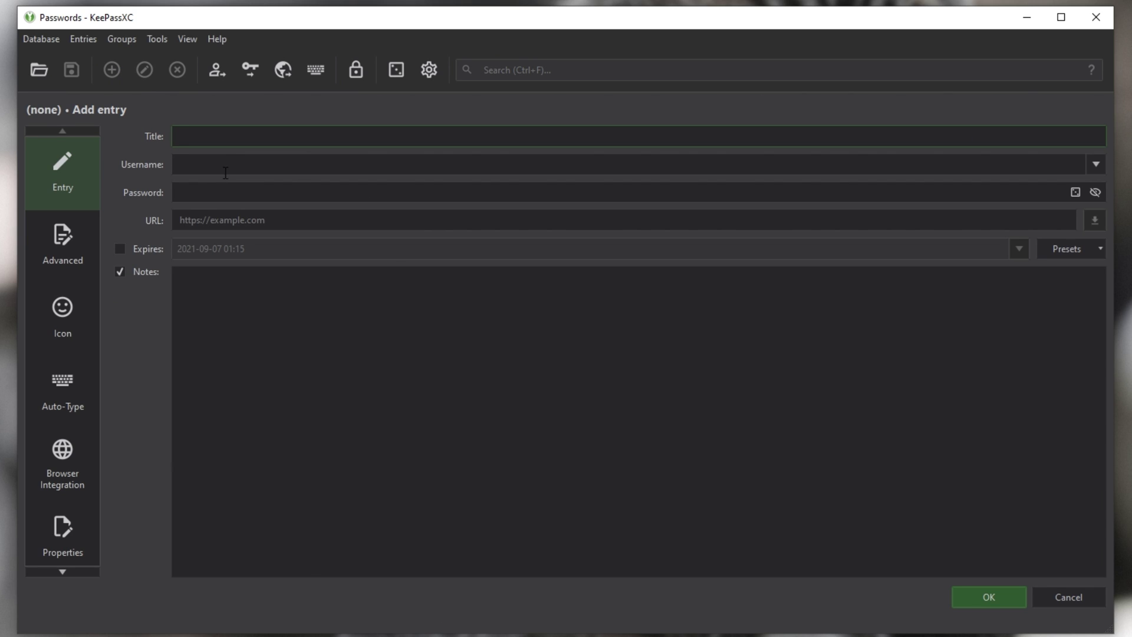
{"action": "key", "text": "Escape"}
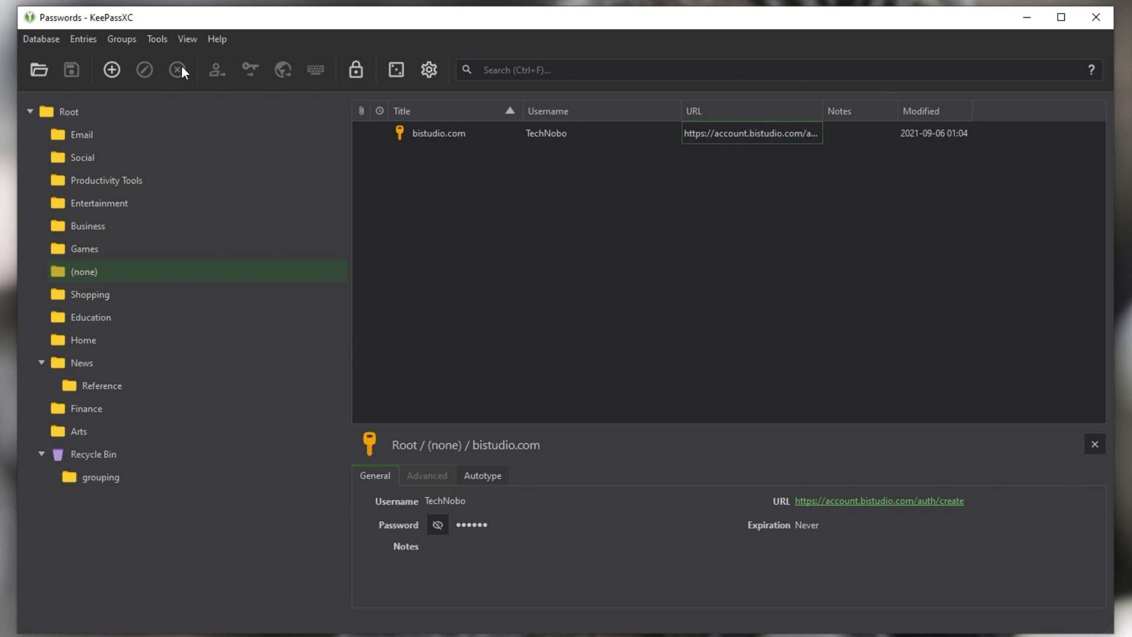
Step: Start a new entry again and switch its Expires option on and back off
{"action": "left_click", "coordinate": [112, 69]}
{"action": "key", "text": "Tab"}
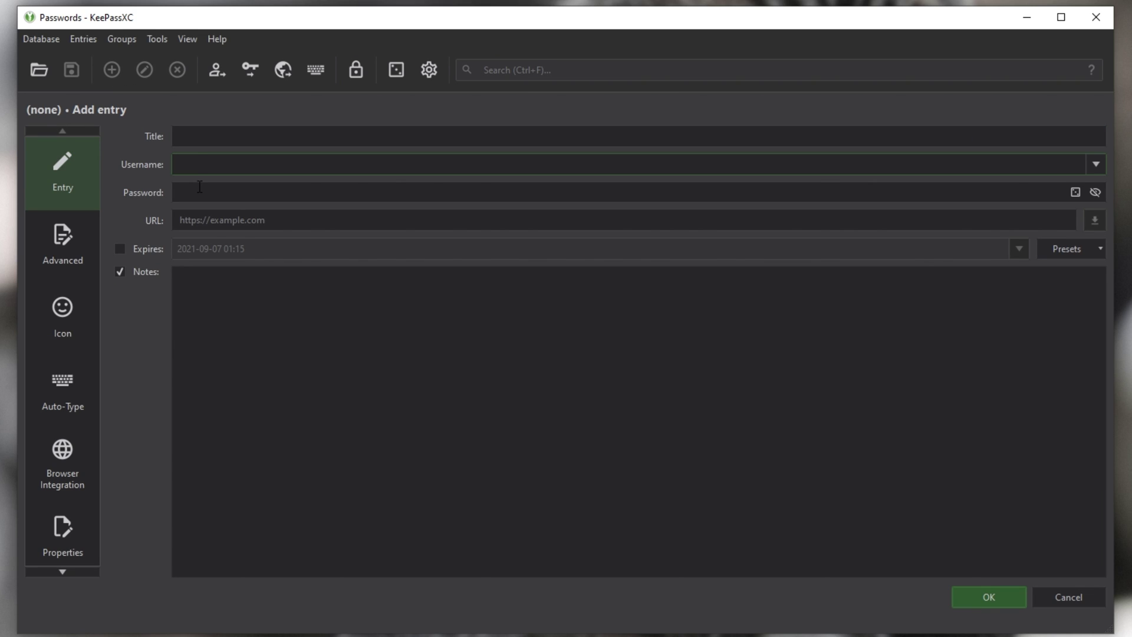
{"action": "left_click", "coordinate": [216, 292]}
{"action": "left_click", "coordinate": [133, 250]}
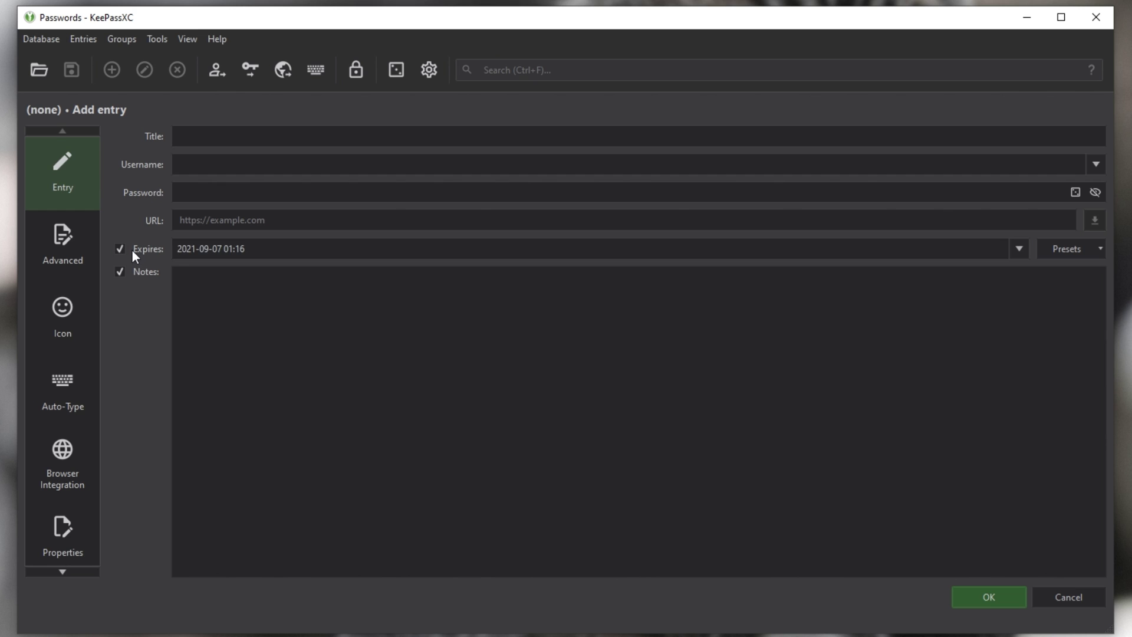
{"action": "left_click", "coordinate": [132, 250]}
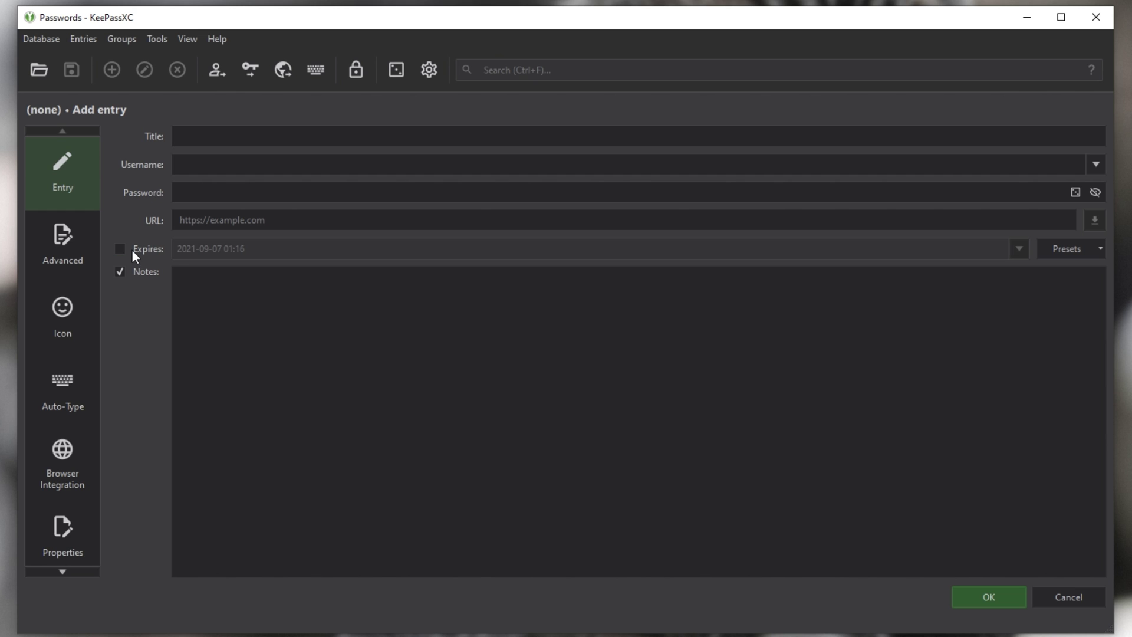
Step: Title the entry 'Google', enter the account e-mail as username, and fill in a password
{"action": "left_click", "coordinate": [224, 131]}
{"action": "type", "text": "Google"}
{"action": "key", "text": "Tab"}
{"action": "key", "text": "Tab"}
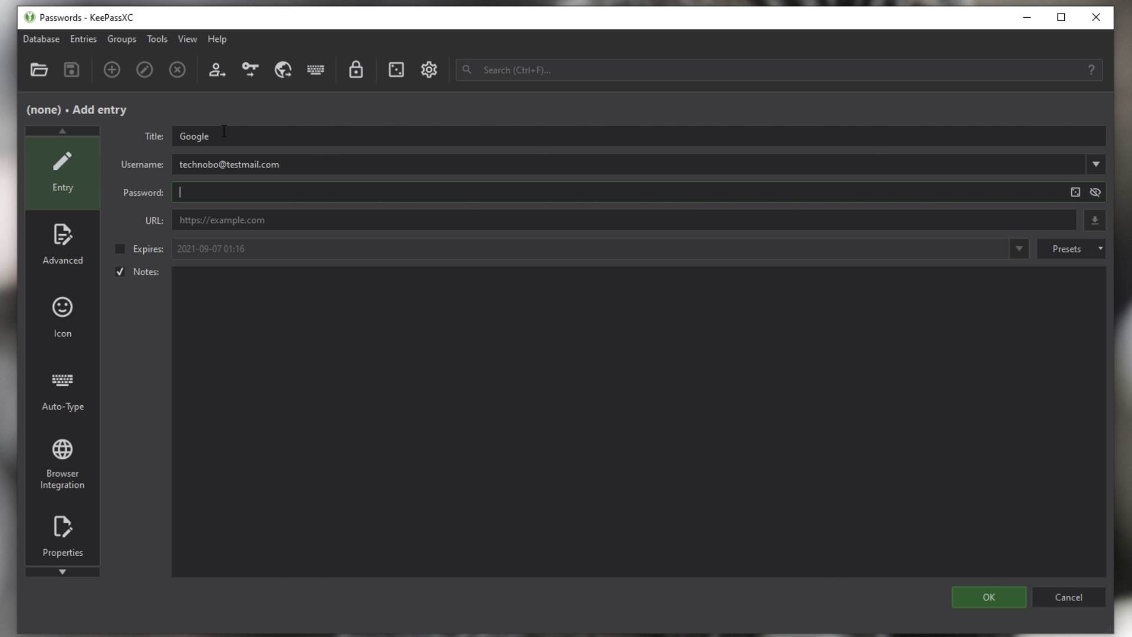
{"action": "type", "text": "********"}
{"action": "left_click", "coordinate": [240, 216]}
{"action": "type", "text": "https://"}
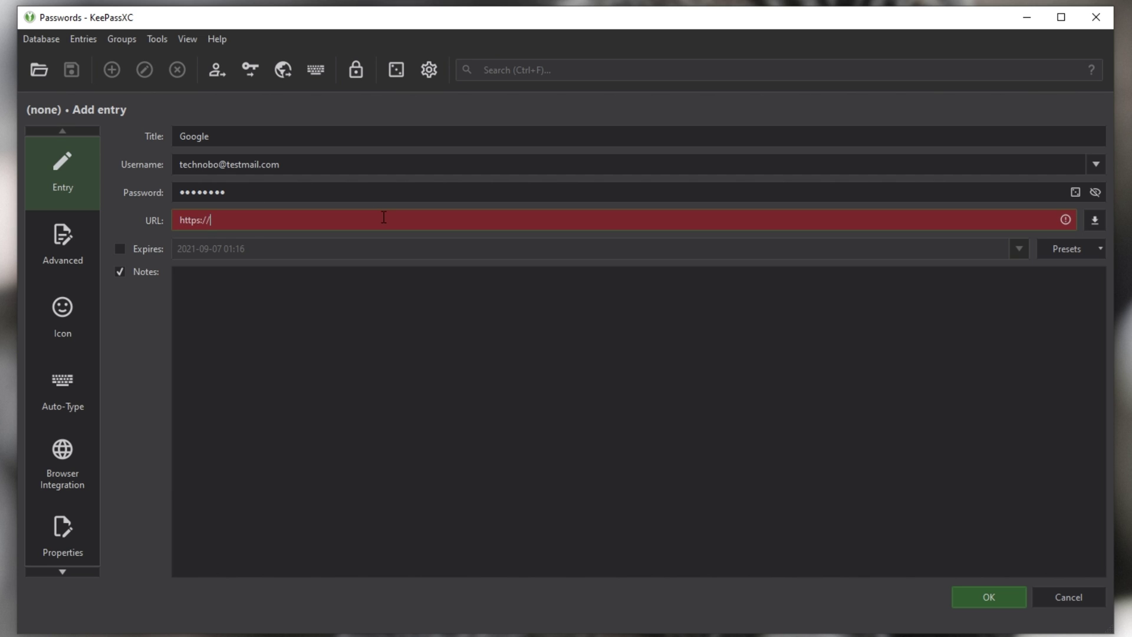
{"action": "type", "text": "google.com"}
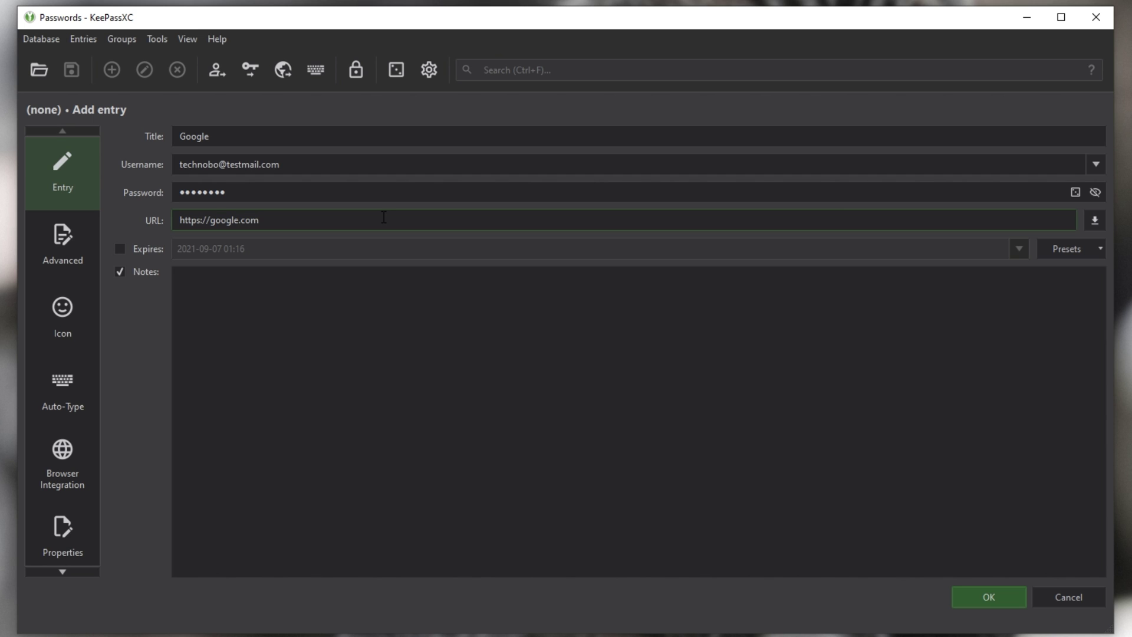
{"action": "type", "text": "/asdfasdf"}
{"action": "key", "text": "ctrl+BackSpace"}
{"action": "key", "text": "ctrl+Left"}
{"action": "key", "text": "ctrl+Left"}
{"action": "type", "text": "mail."}
{"action": "key", "text": "ctrl+BackSpace"}
{"action": "key", "text": "ctrl+BackSpace"}
{"action": "left_click", "coordinate": [329, 310]}
{"action": "left_click", "coordinate": [248, 336]}
Step: On the Advanced page, add a custom attribute 'asdfasdf' with value 'asdfasdf'
{"action": "left_click", "coordinate": [78, 247]}
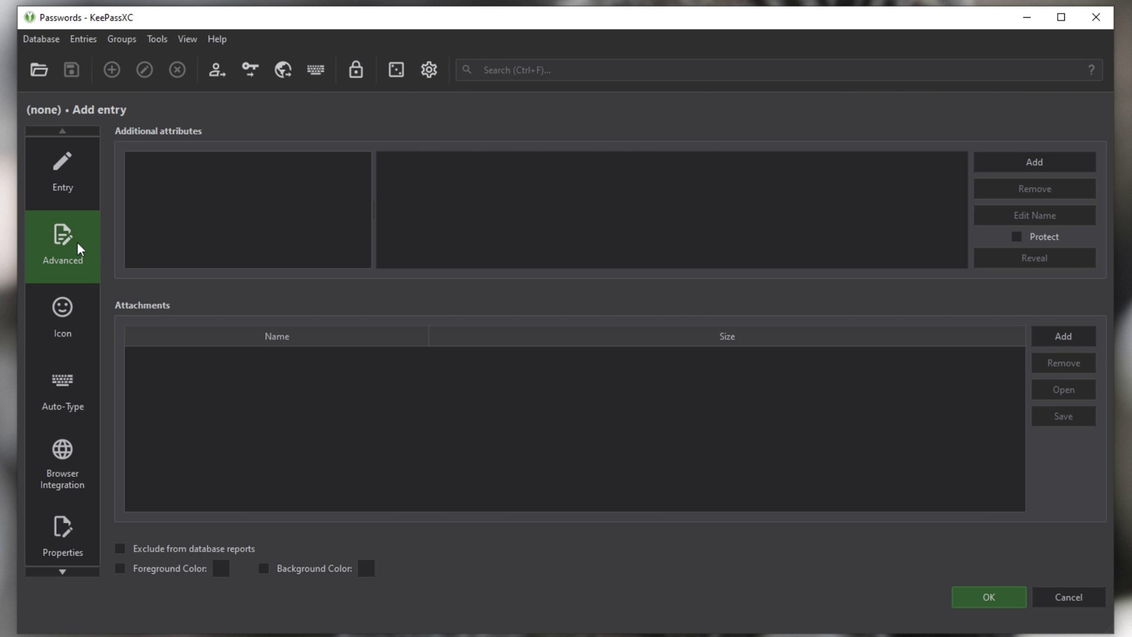
{"action": "left_click", "coordinate": [1005, 169]}
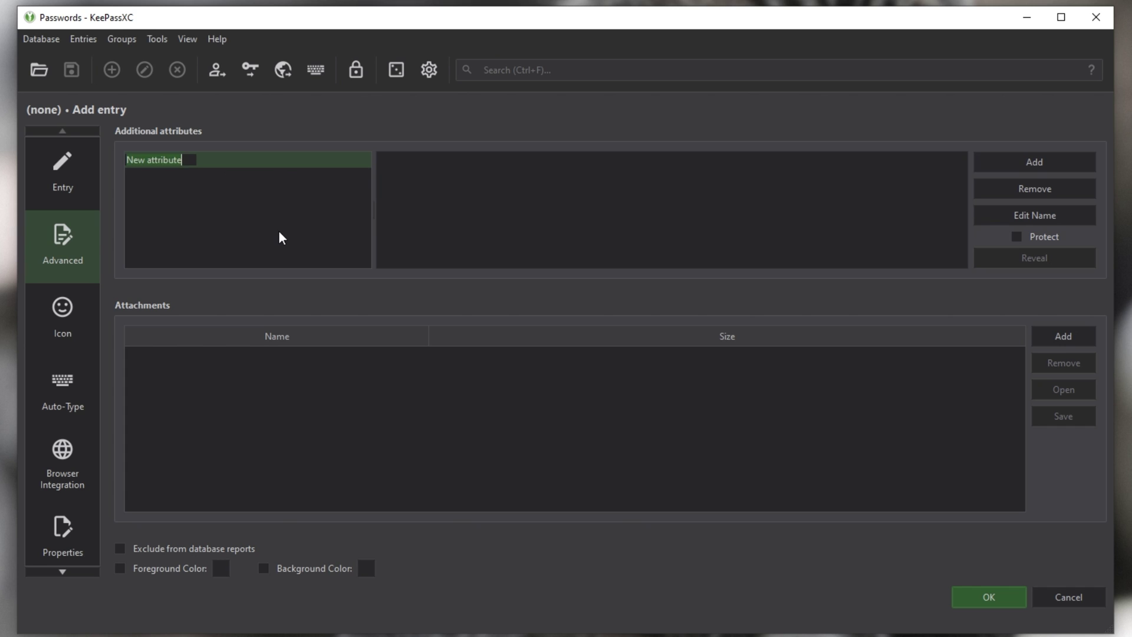
{"action": "type", "text": "asdfasdf"}
{"action": "key", "text": "Return"}
{"action": "left_click", "coordinate": [482, 197]}
{"action": "type", "text": "asdfasdf"}
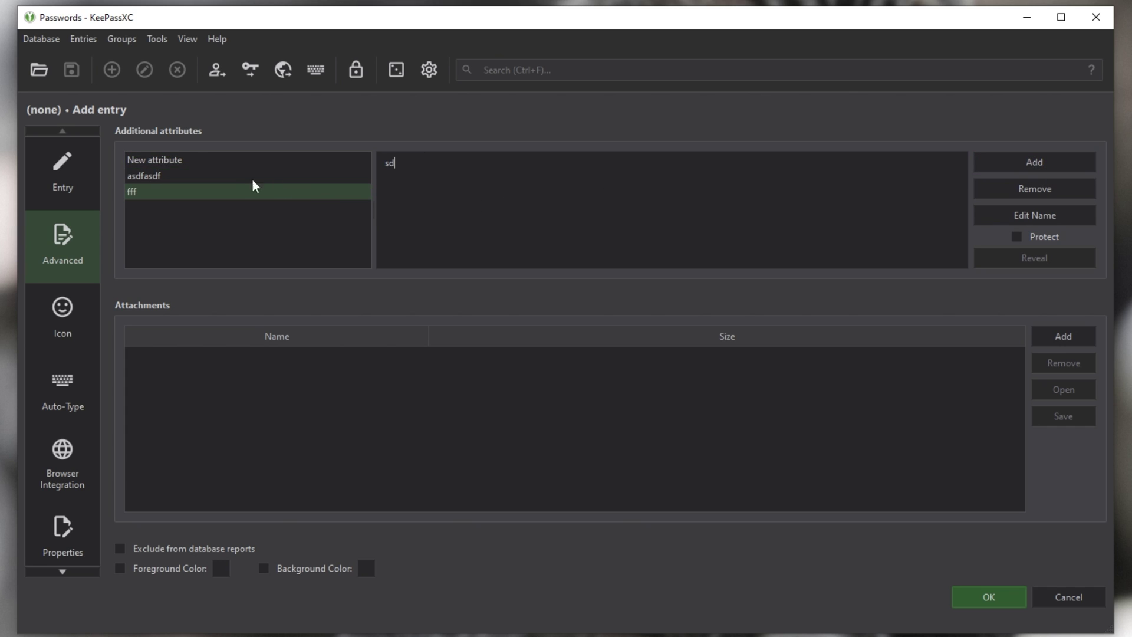
Step: Add more attributes, then remove the blank 'New attribute' row
{"action": "left_click", "coordinate": [185, 165]}
{"action": "key", "text": "Down"}
{"action": "key", "text": "Down"}
{"action": "key", "text": "Up"}
{"action": "key", "text": "Up"}
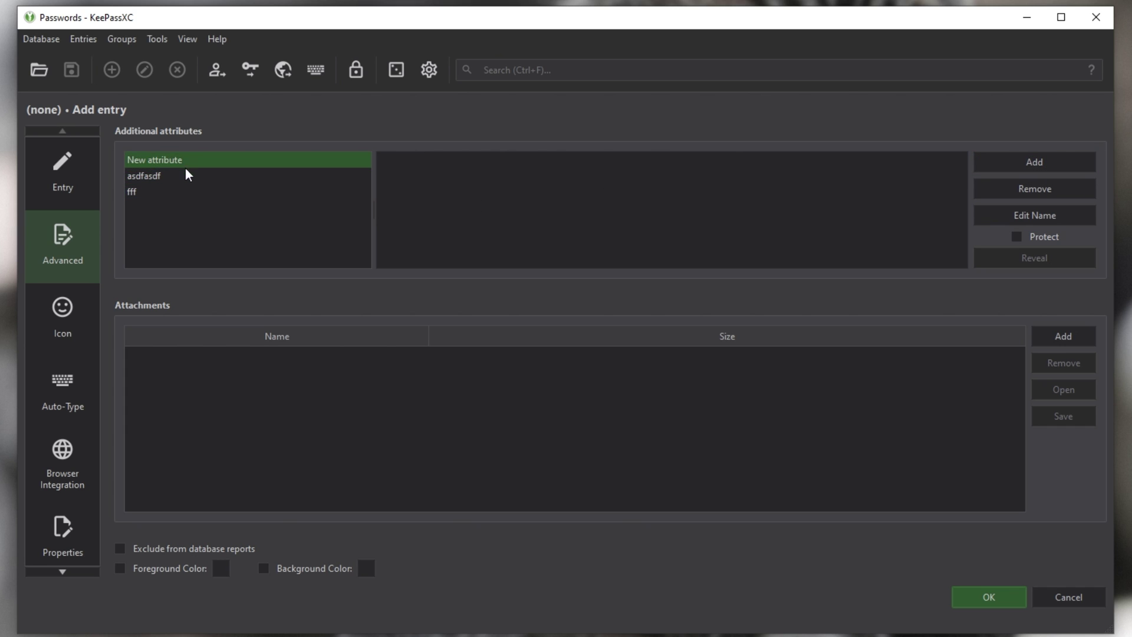
{"action": "key", "text": "Down"}
{"action": "key", "text": "Down"}
{"action": "key", "text": "Up"}
{"action": "key", "text": "Up"}
{"action": "left_click", "coordinate": [980, 198]}
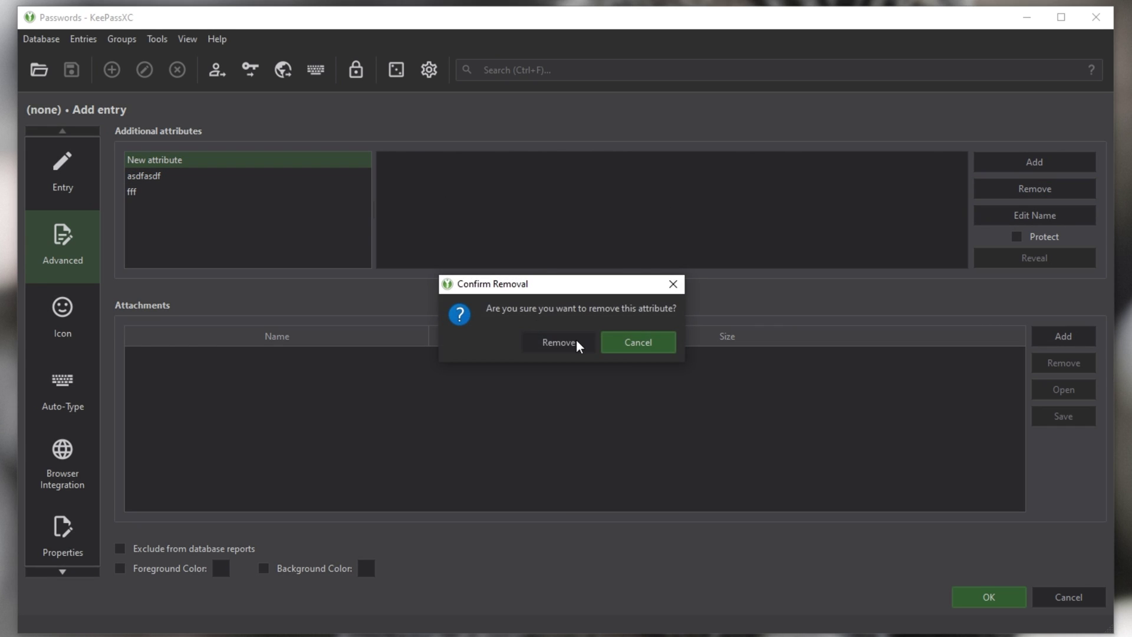
{"action": "left_click", "coordinate": [574, 345]}
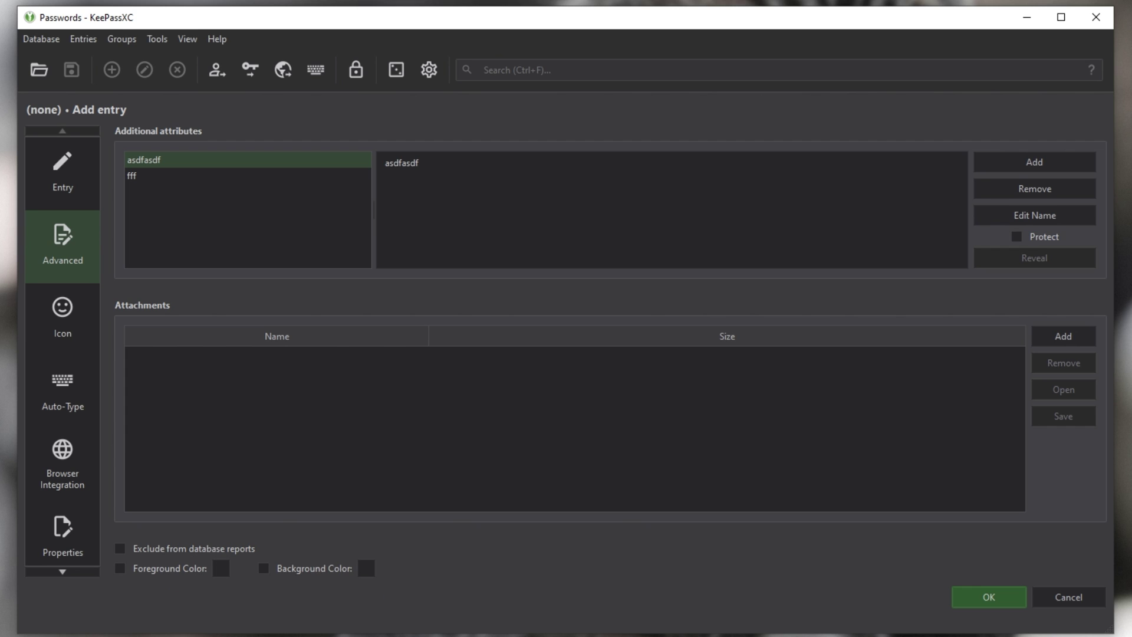
Step: Browse the custom icon file picker's file-type filters, cancel it, then show Auto-Type settings
{"action": "left_click", "coordinate": [90, 325]}
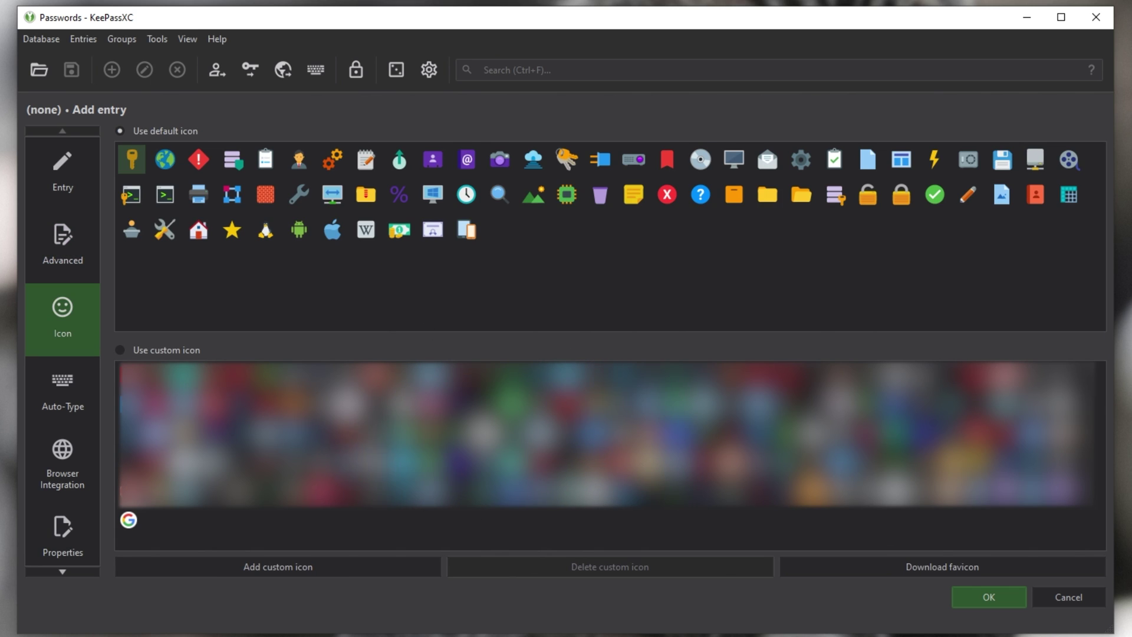
{"action": "left_click", "coordinate": [273, 567]}
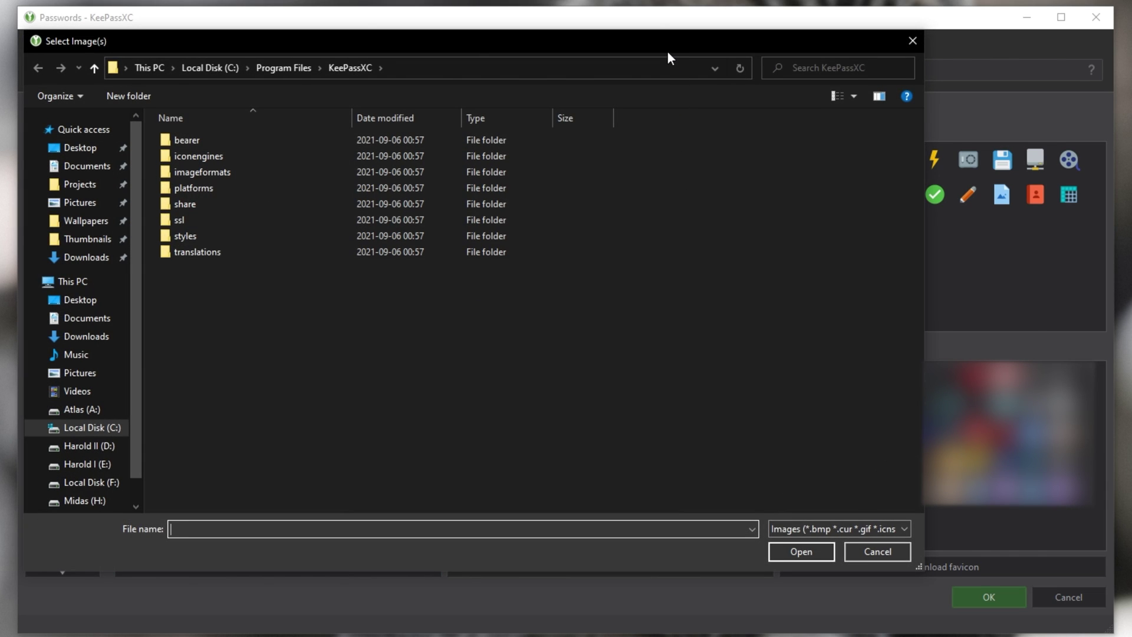
{"action": "left_click_drag", "start_coordinate": [667, 51], "coordinate": [712, 84]}
{"action": "left_click", "coordinate": [929, 549]}
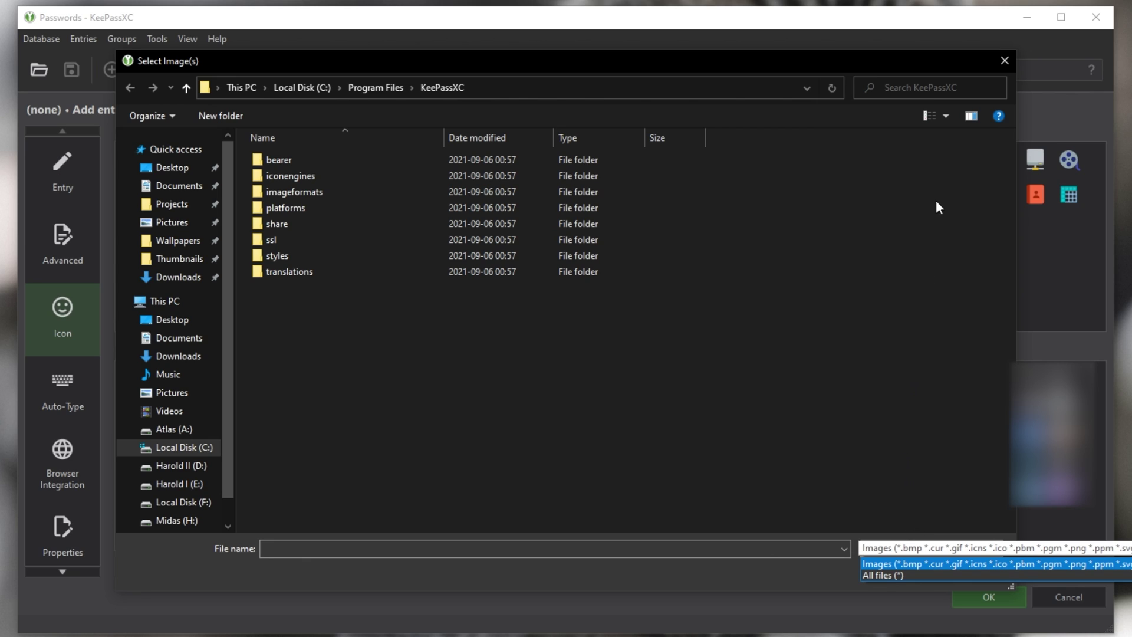
{"action": "left_click", "coordinate": [1005, 60]}
{"action": "left_click", "coordinate": [1005, 60]}
{"action": "left_click", "coordinate": [48, 406]}
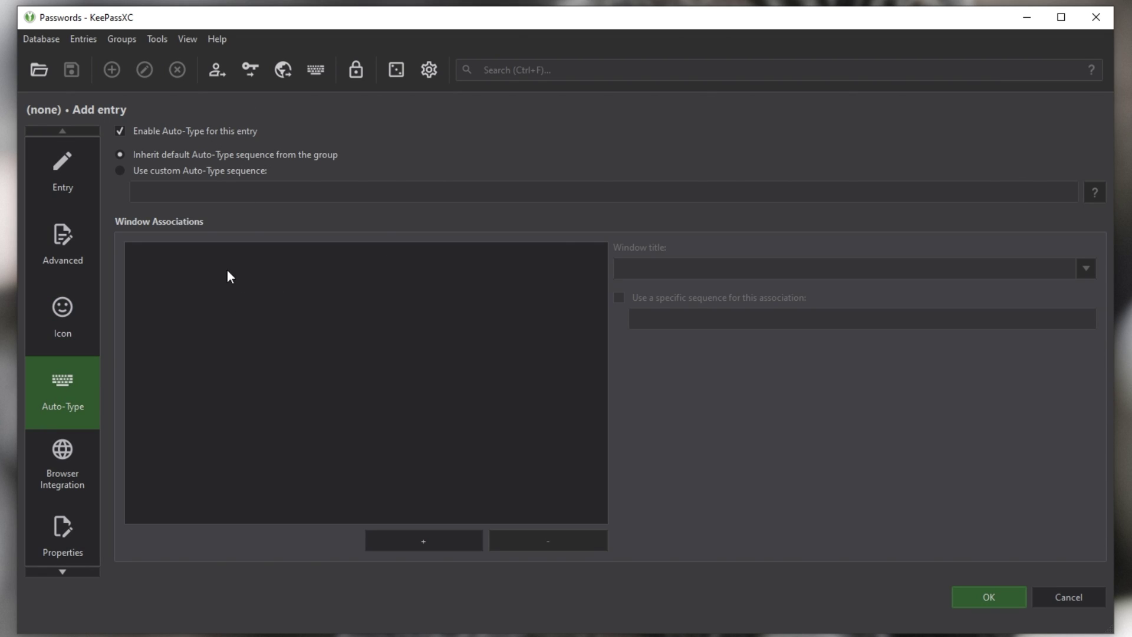
Step: Switch the Google entry to a custom Auto-Type sequence and open the sequence help
{"action": "left_click", "coordinate": [176, 171]}
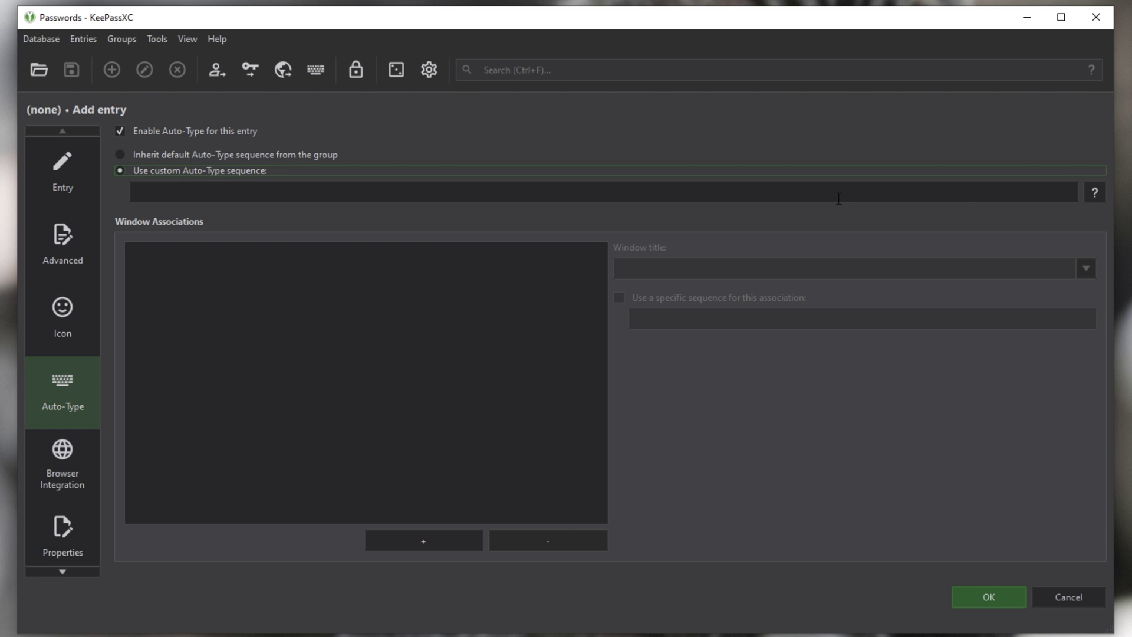
{"action": "left_click", "coordinate": [912, 194]}
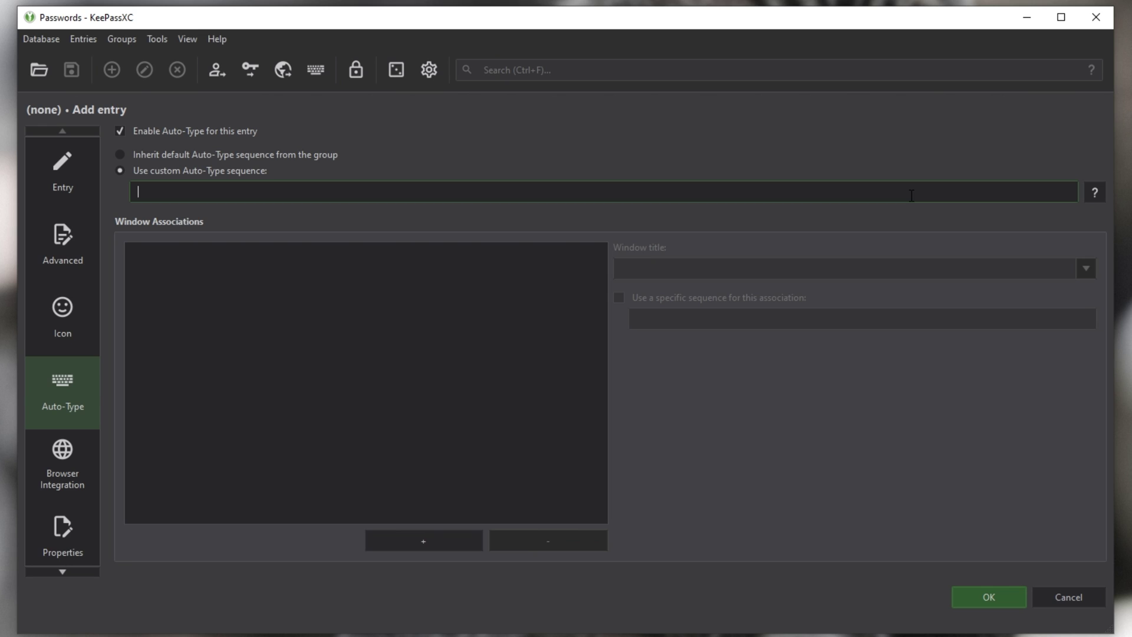
{"action": "left_click", "coordinate": [1094, 193]}
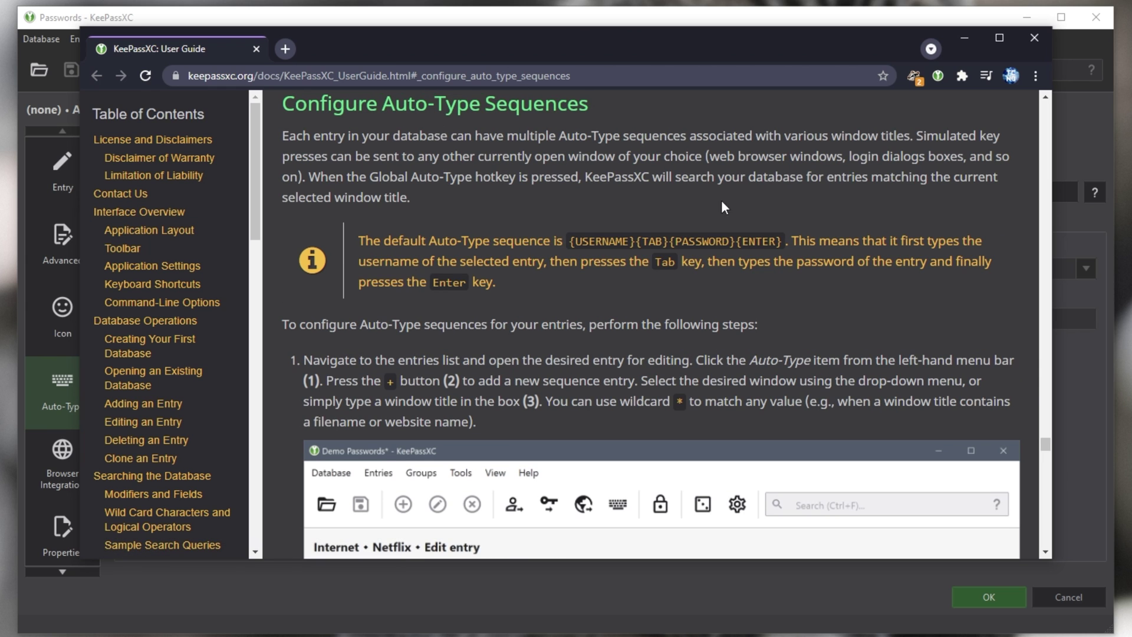
Step: Highlight the default {USERNAME}{TAB}{PASSWORD}{ENTER} sequence, scroll the guide's tables, and close Chrome
{"action": "left_click_drag", "start_coordinate": [569, 241], "coordinate": [597, 239]}
{"action": "left_click_drag", "start_coordinate": [689, 240], "coordinate": [777, 240]}
{"action": "scroll", "coordinate": [508, 151], "scroll_direction": "down", "scroll_amount": 6}
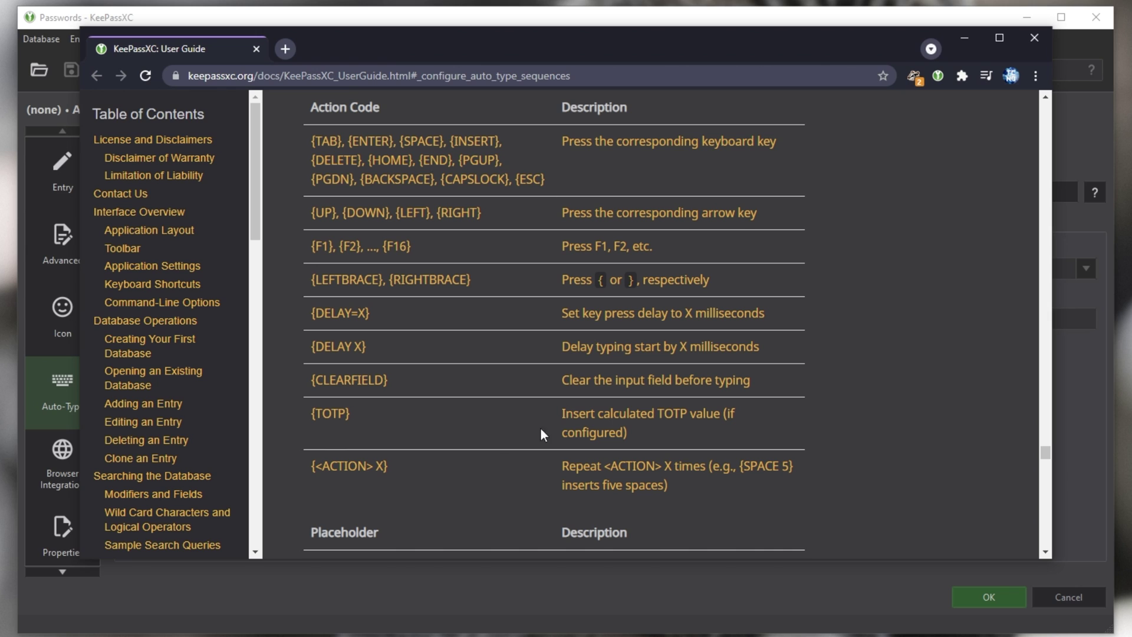
{"action": "scroll", "coordinate": [460, 331], "scroll_direction": "down", "scroll_amount": 15}
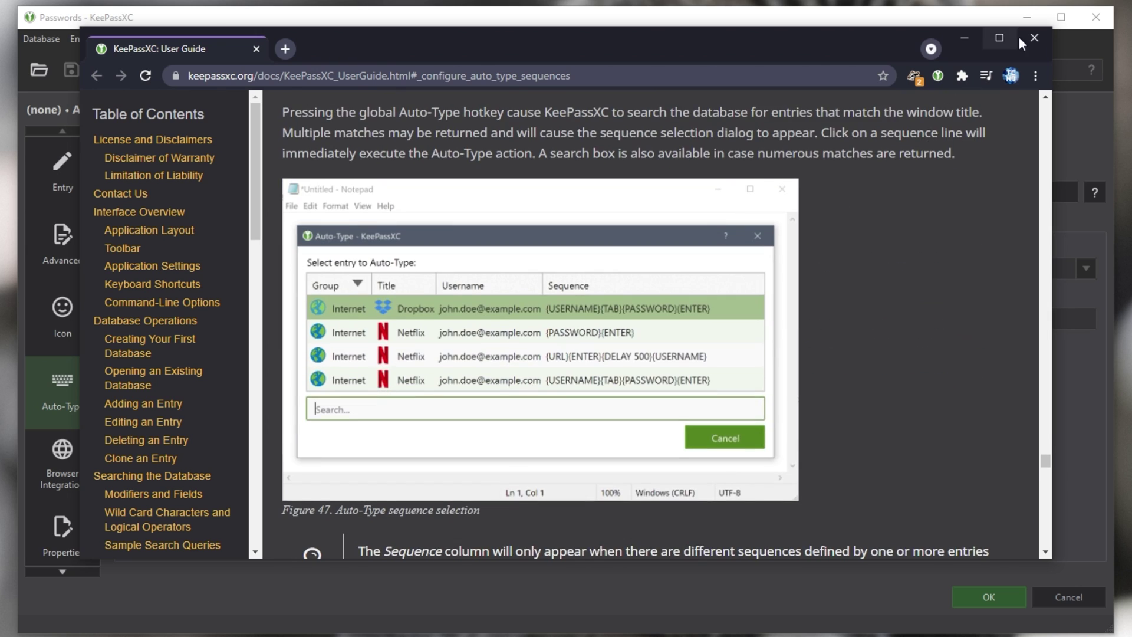
{"action": "left_click", "coordinate": [1033, 38]}
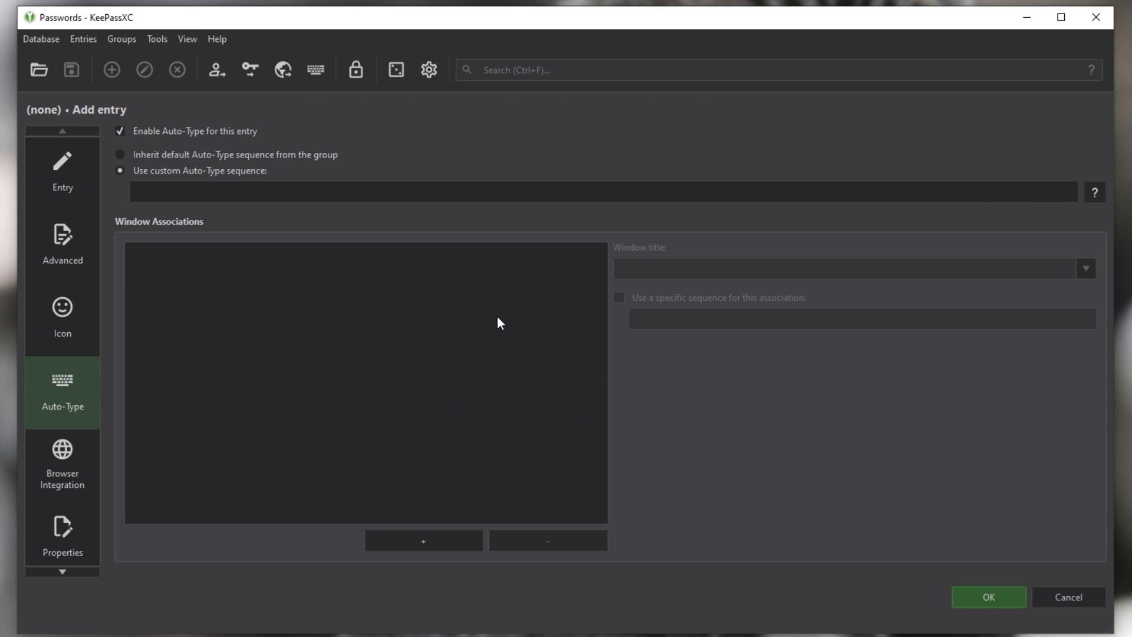
{"action": "left_click", "coordinate": [52, 458]}
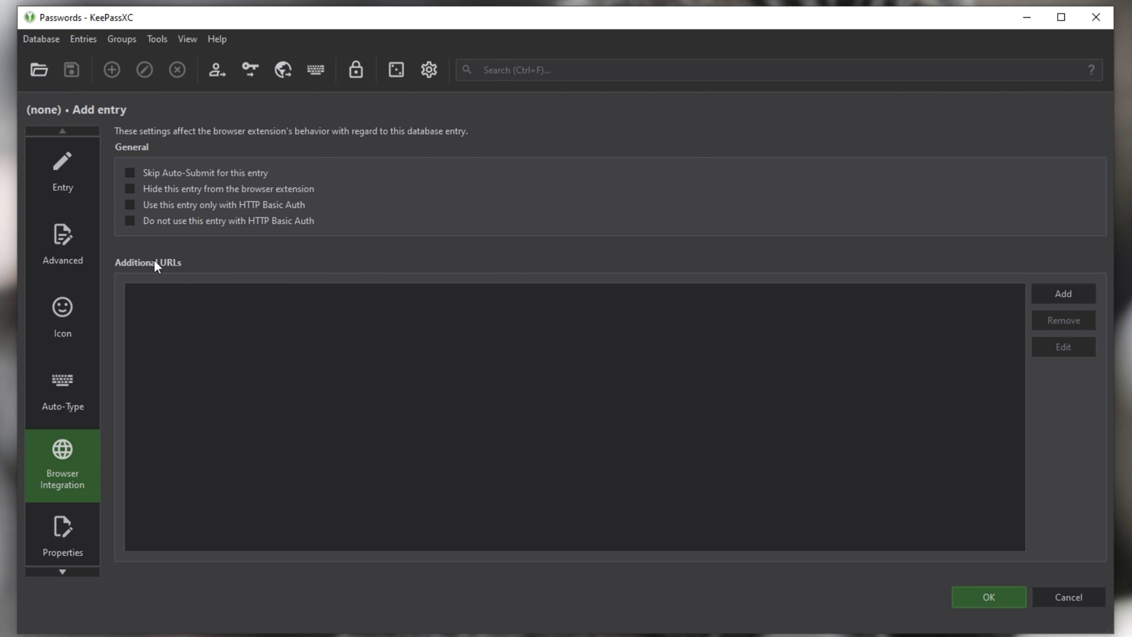
{"action": "left_click", "coordinate": [71, 188]}
{"action": "left_click_drag", "start_coordinate": [272, 220], "coordinate": [144, 228]}
{"action": "key", "text": "ctrl+c"}
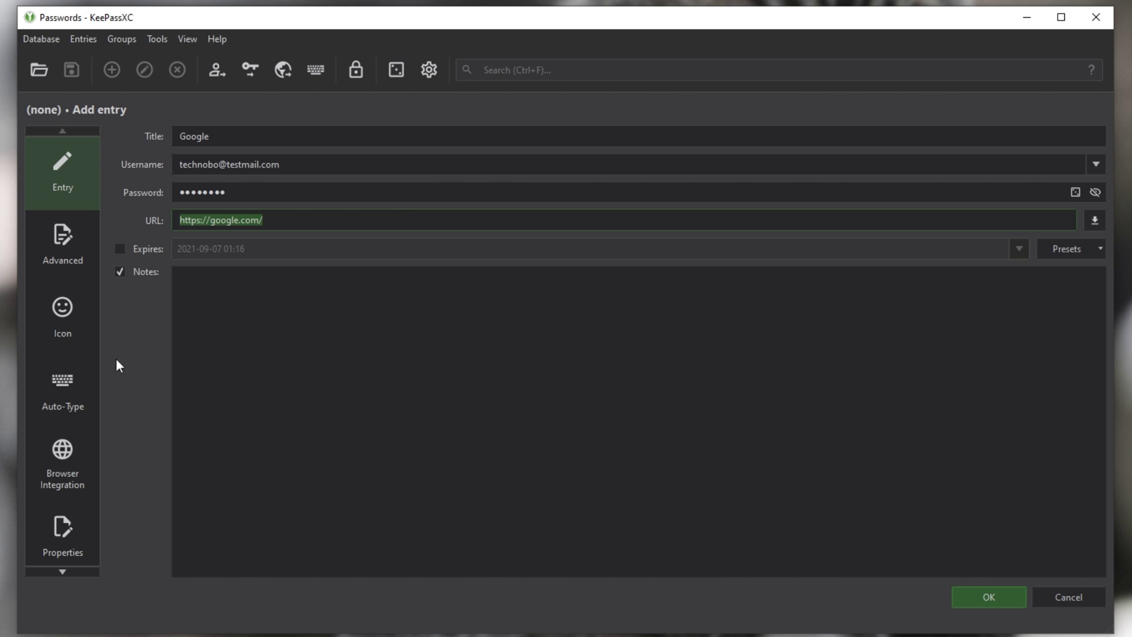
{"action": "left_click", "coordinate": [65, 457]}
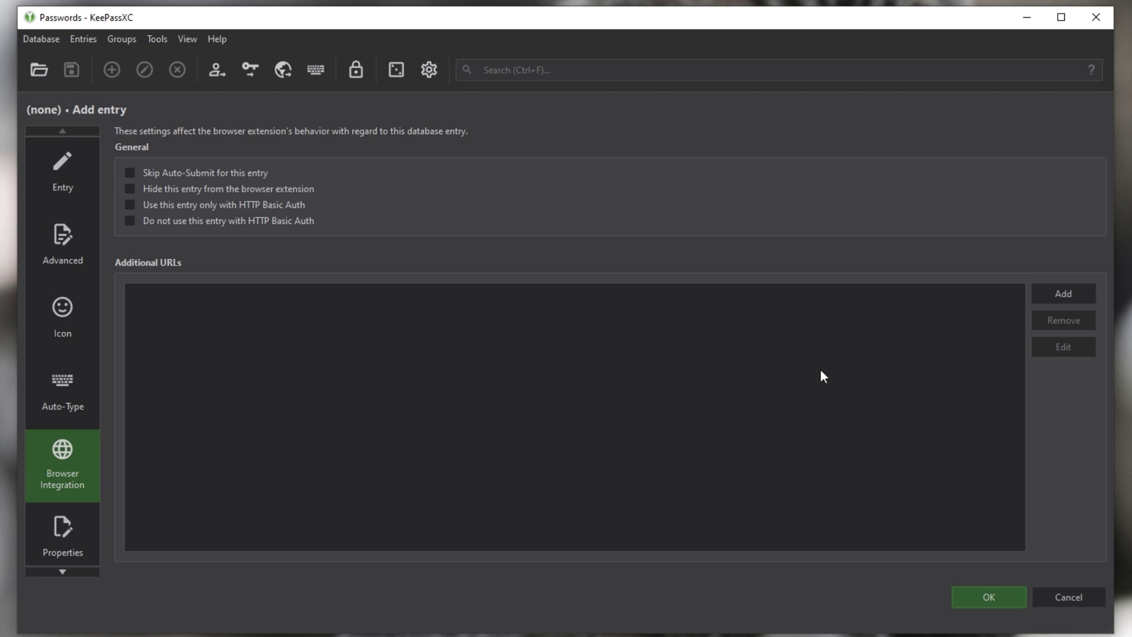
{"action": "left_click", "coordinate": [1056, 288]}
{"action": "key", "text": "ctrl+v"}
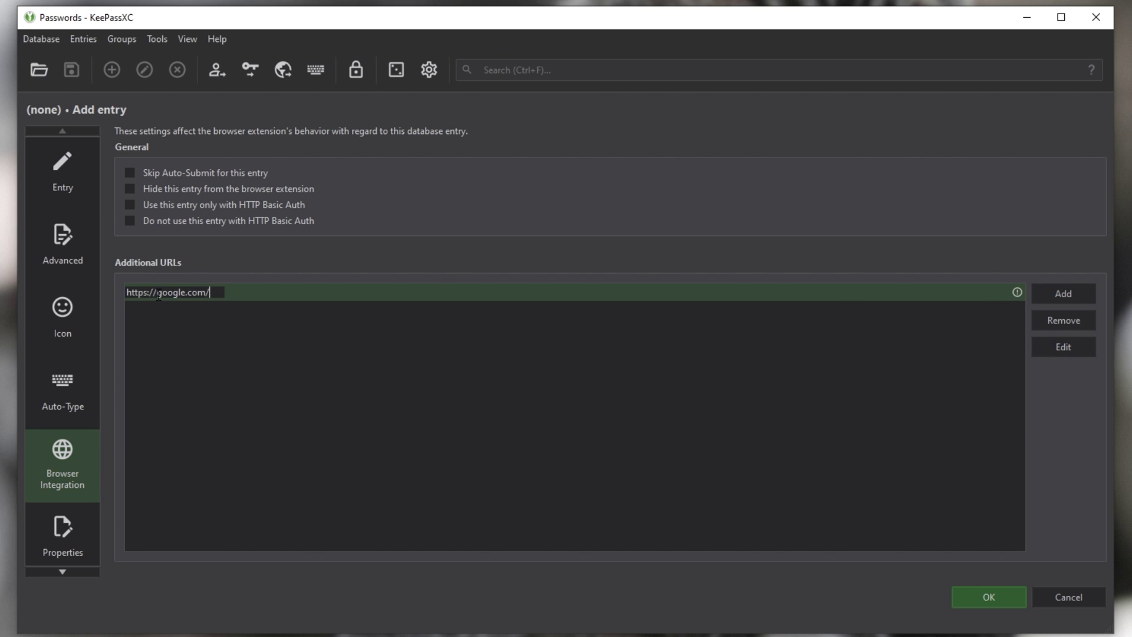
{"action": "type", "text": "mail."}
{"action": "key", "text": "Return"}
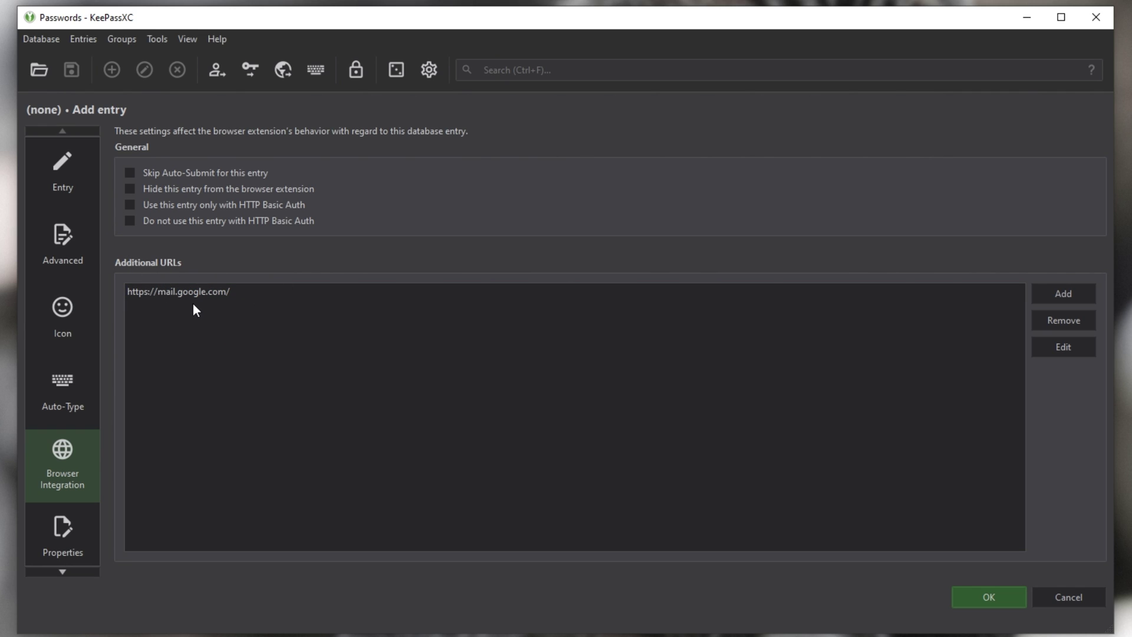
Step: Add youtube.com as a second additional URL, then check the entry's Properties page
{"action": "left_click", "coordinate": [1063, 293]}
{"action": "type", "text": "youtube.com"}
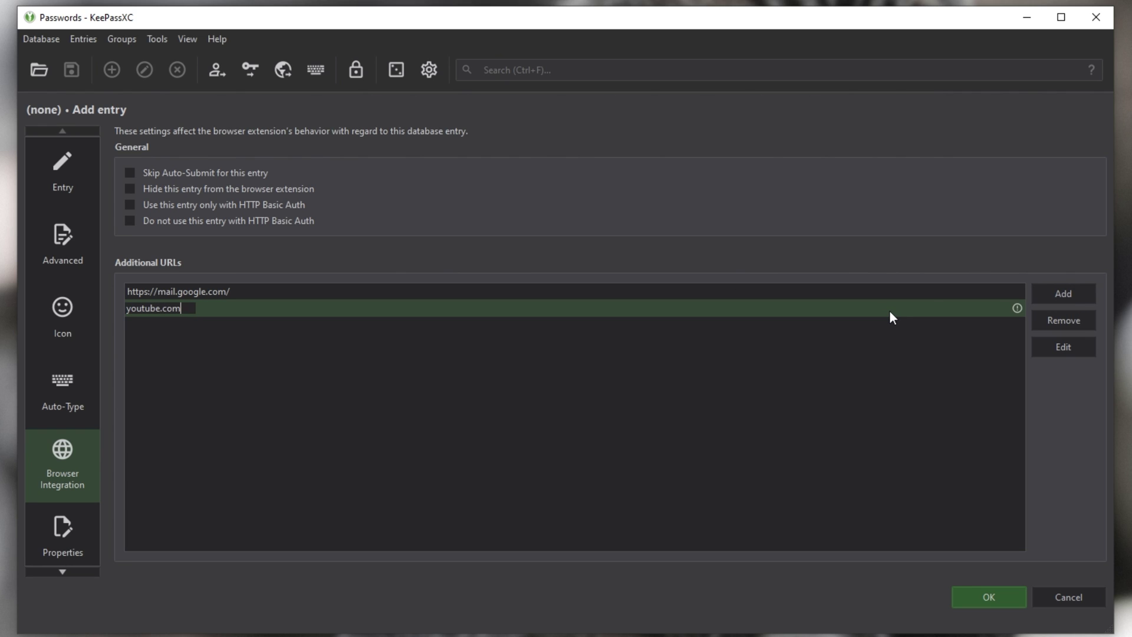
{"action": "left_click", "coordinate": [635, 391]}
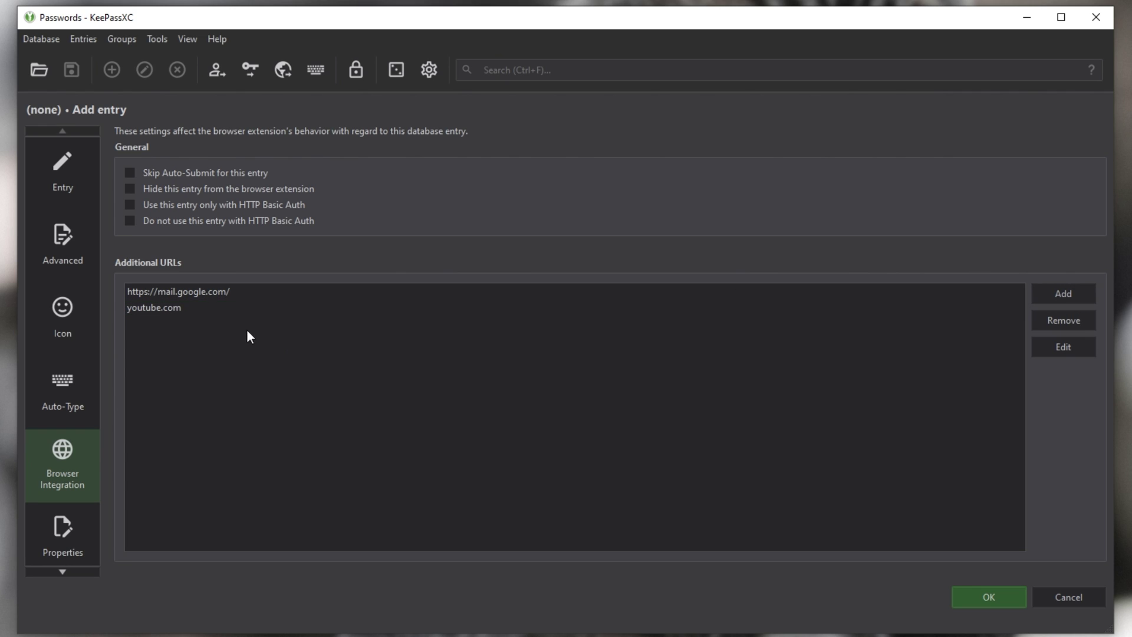
{"action": "left_click", "coordinate": [62, 168]}
{"action": "left_click", "coordinate": [62, 466]}
{"action": "left_click", "coordinate": [156, 308]}
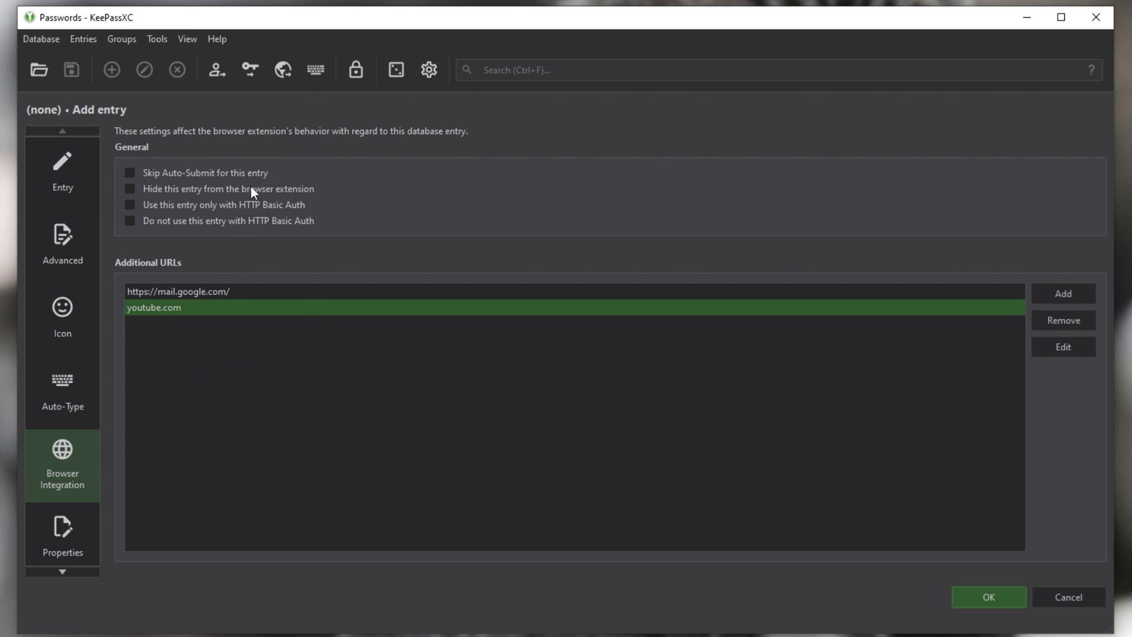
{"action": "left_click", "coordinate": [42, 525]}
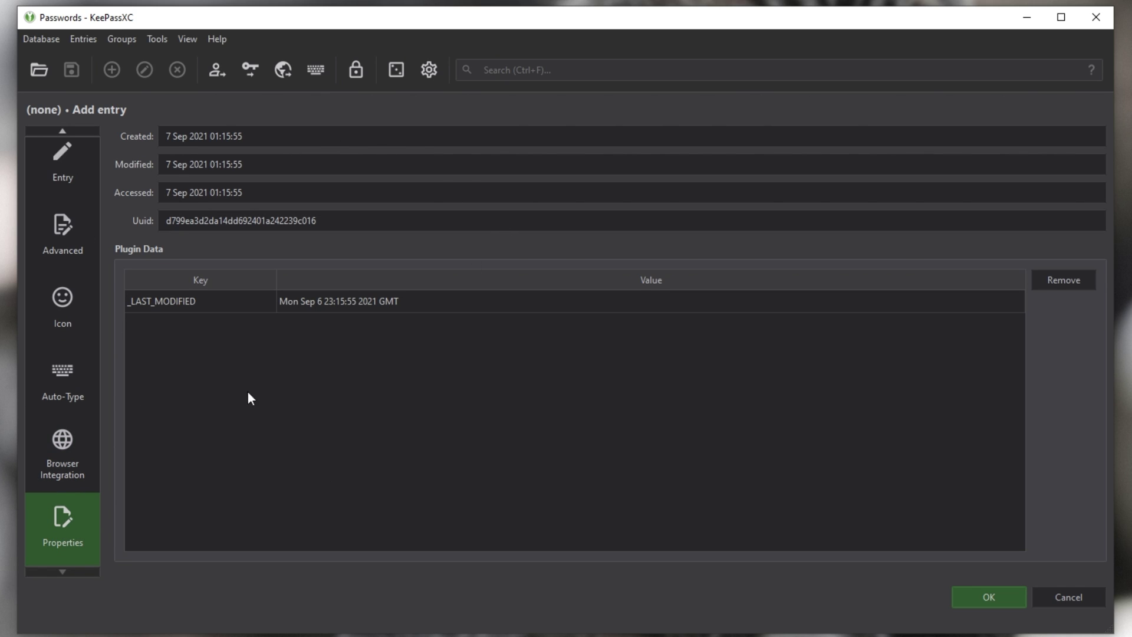
{"action": "scroll", "coordinate": [51, 356], "scroll_direction": "up", "scroll_amount": 1}
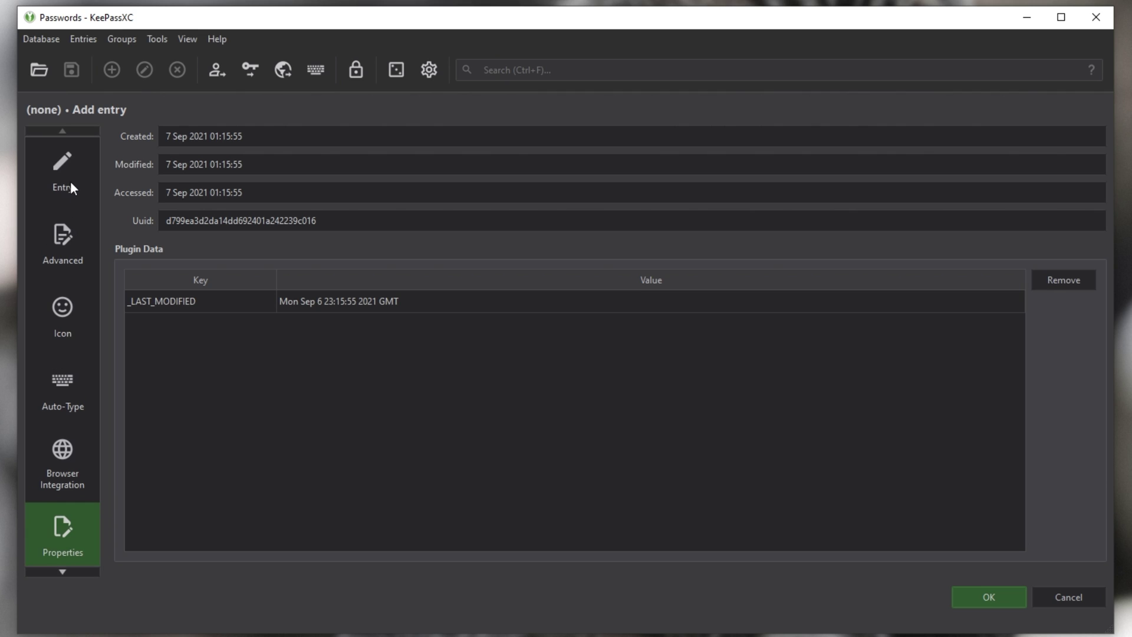
{"action": "left_click", "coordinate": [69, 176]}
Step: Save the Google entry and toggle the entry list's Size column on and off
{"action": "left_click", "coordinate": [974, 598]}
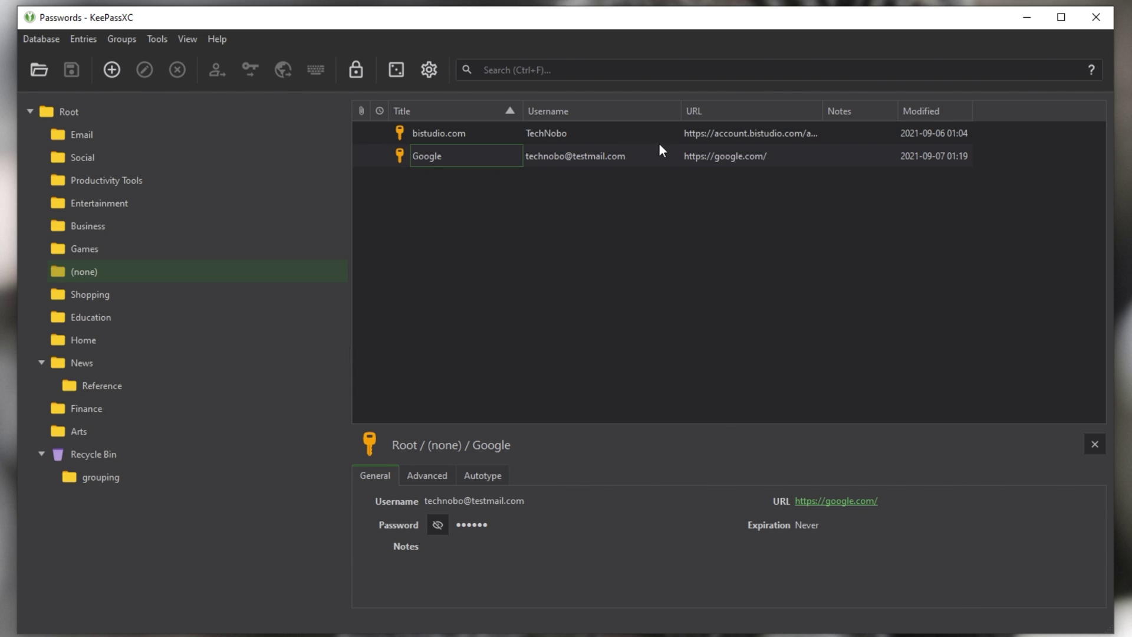
{"action": "right_click", "coordinate": [669, 113]}
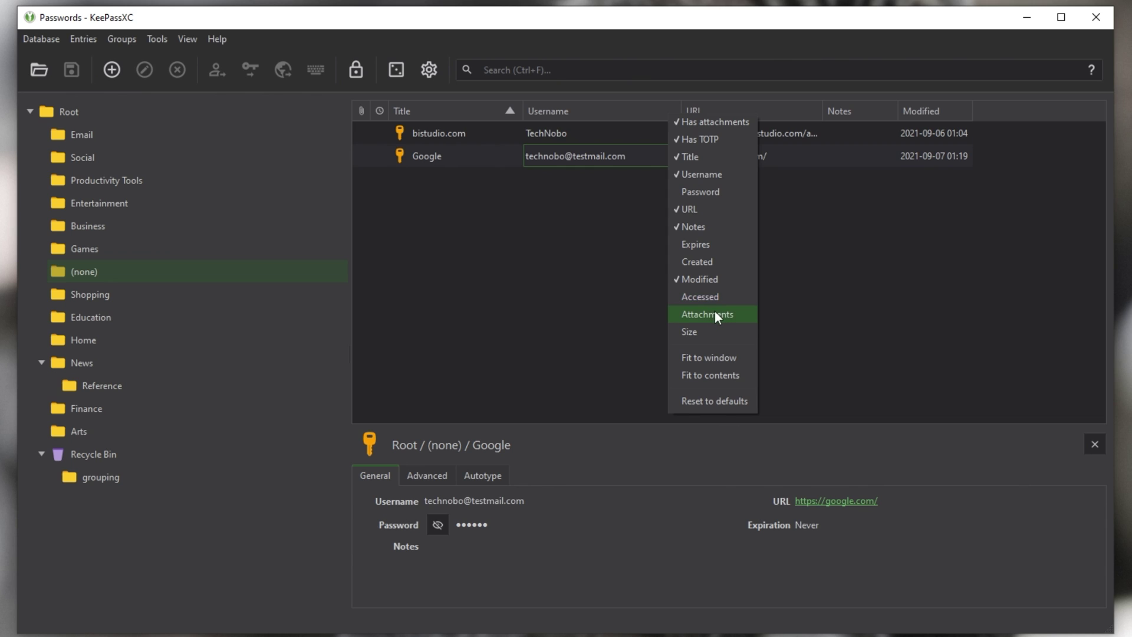
{"action": "left_click", "coordinate": [706, 332]}
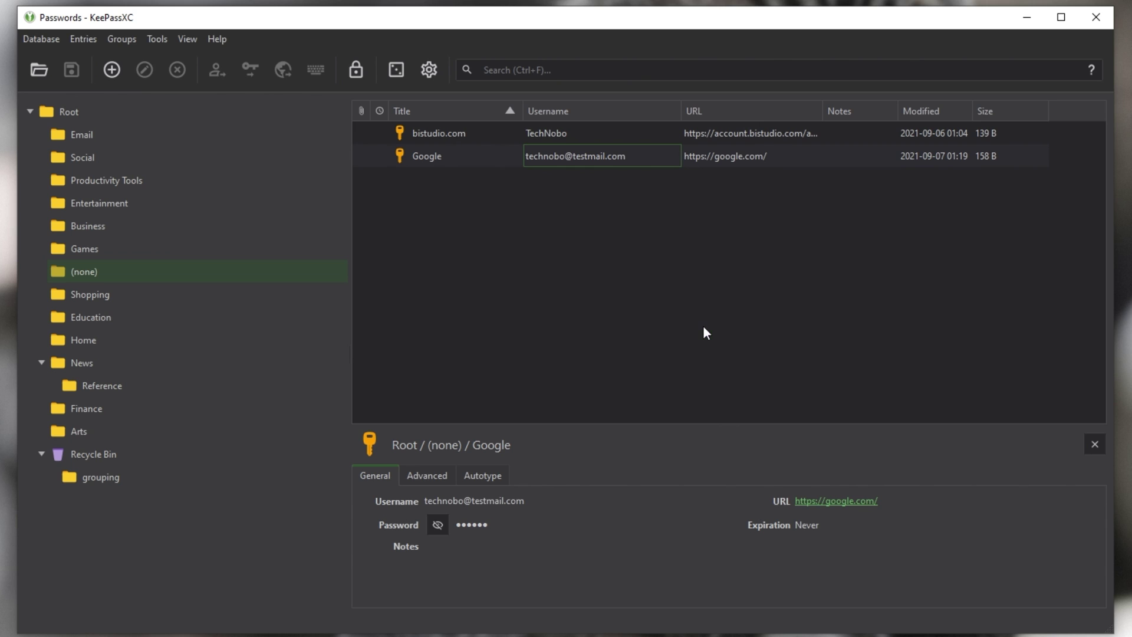
{"action": "right_click", "coordinate": [702, 117]}
{"action": "left_click", "coordinate": [740, 329]}
Step: Inspect the Google entry's General, Advanced and Autotype preview tabs, then the (none) group details
{"action": "left_click", "coordinate": [630, 153]}
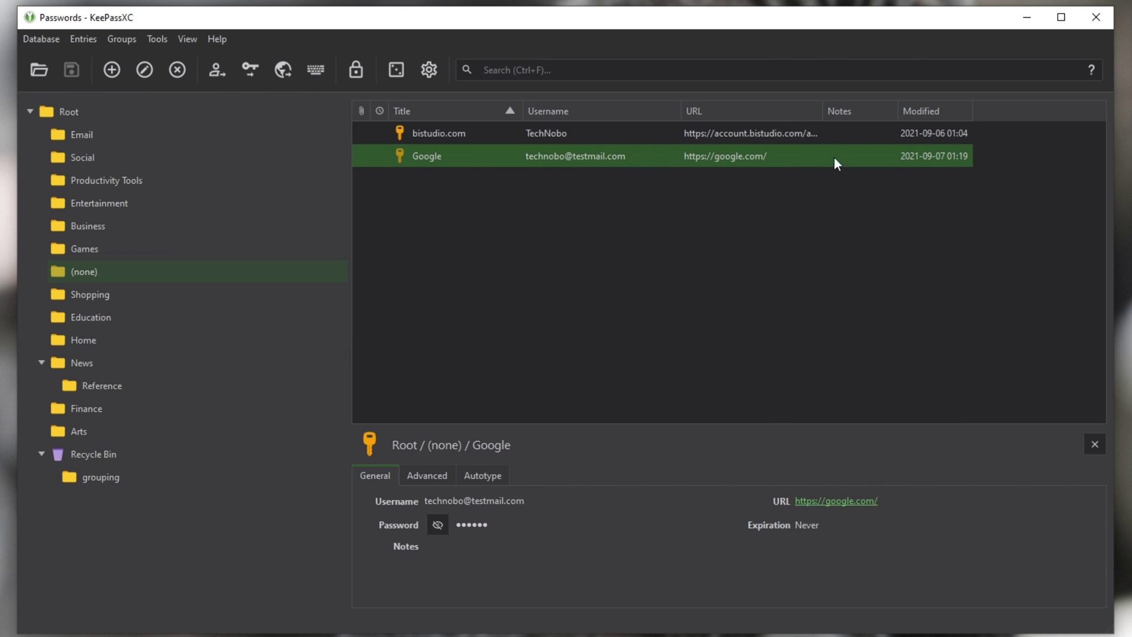
{"action": "left_click", "coordinate": [407, 476]}
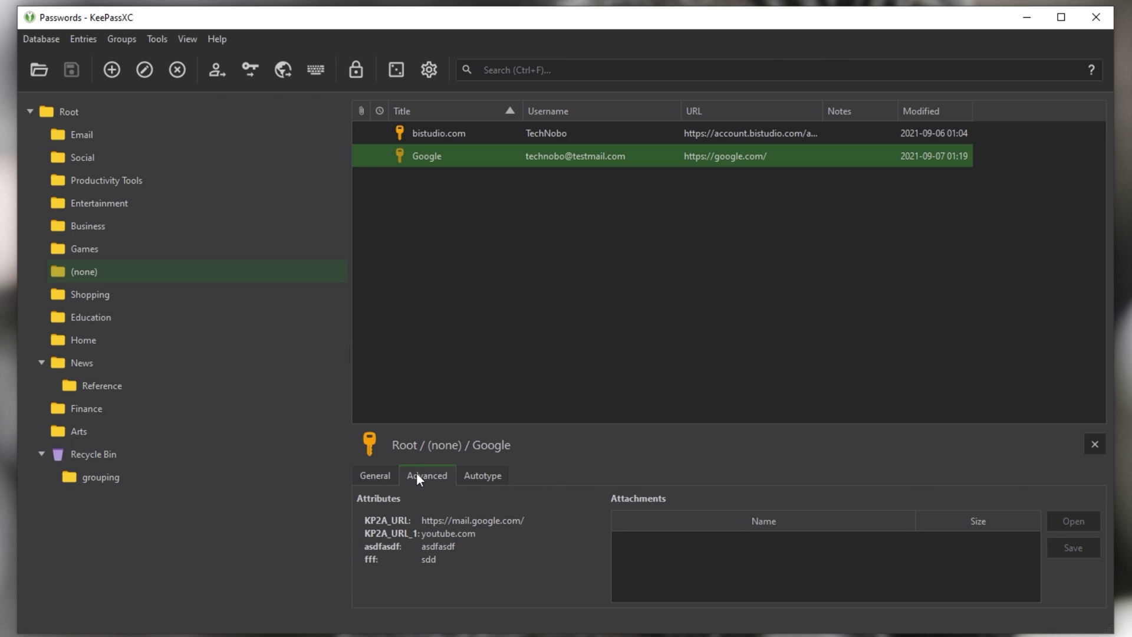
{"action": "left_click_drag", "start_coordinate": [404, 544], "coordinate": [368, 544]}
{"action": "double_click", "coordinate": [438, 547]}
{"action": "left_click", "coordinate": [482, 475]}
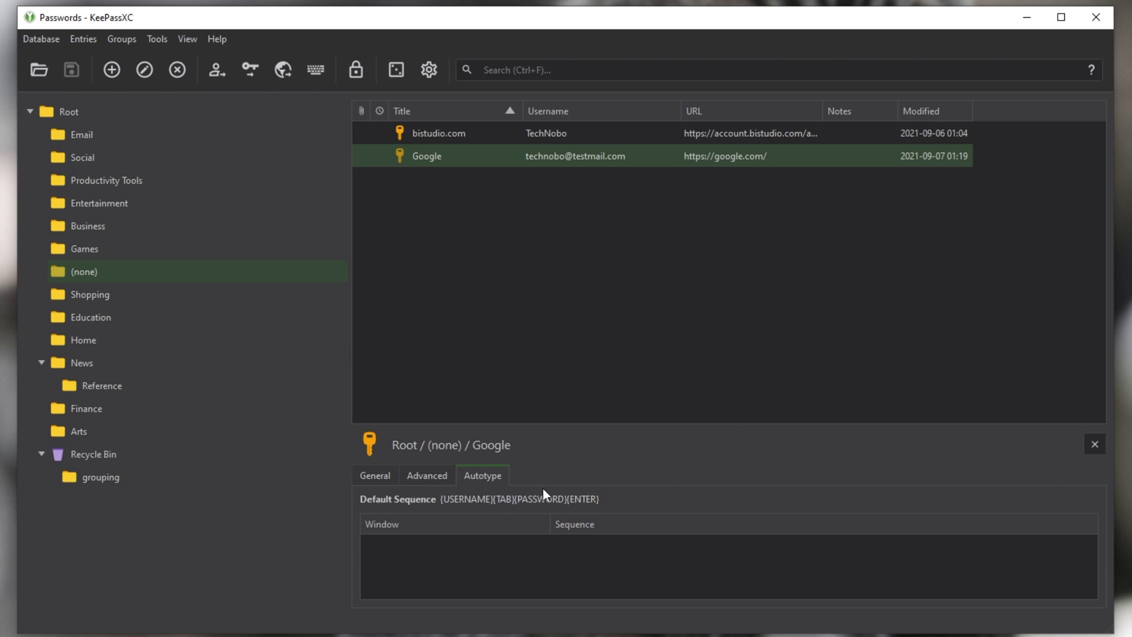
{"action": "left_click", "coordinate": [420, 474]}
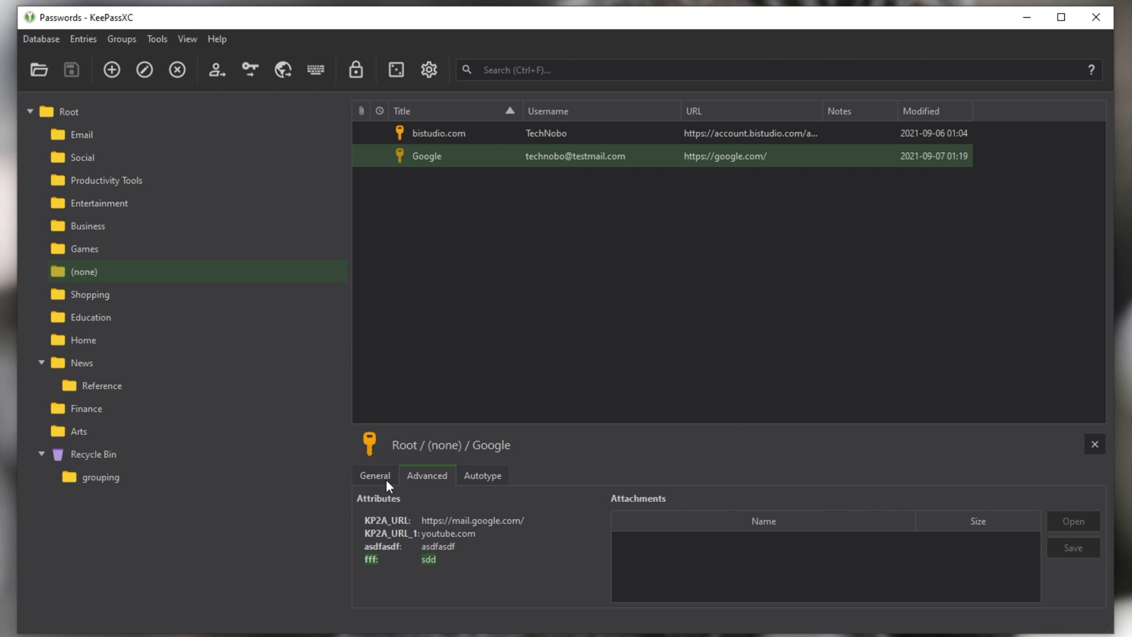
{"action": "left_click", "coordinate": [370, 476]}
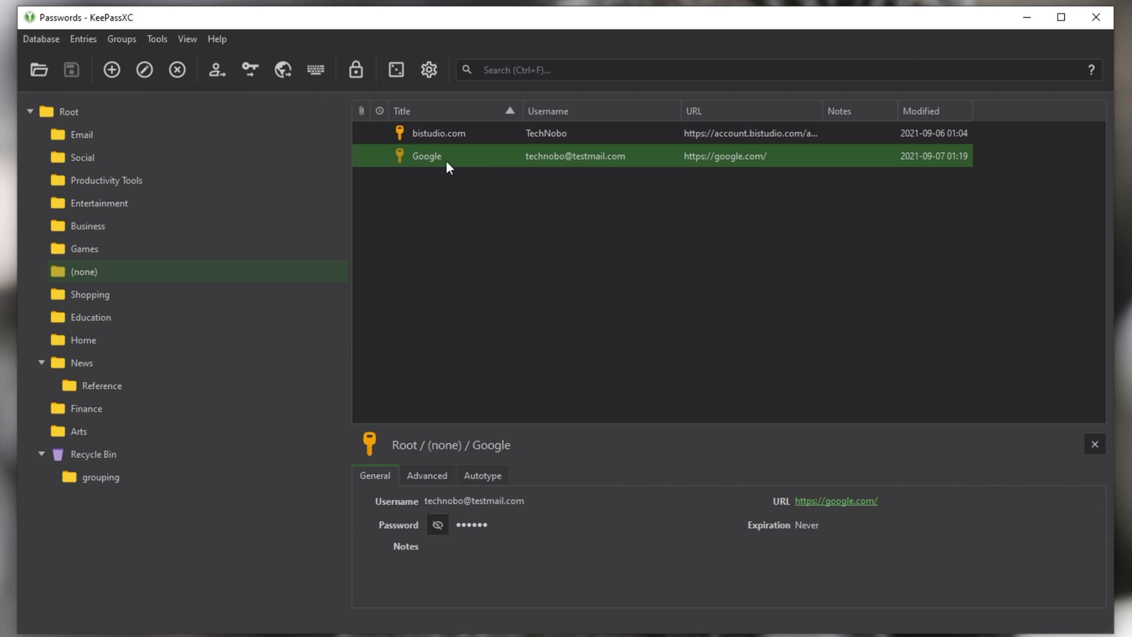
{"action": "left_click", "coordinate": [147, 272]}
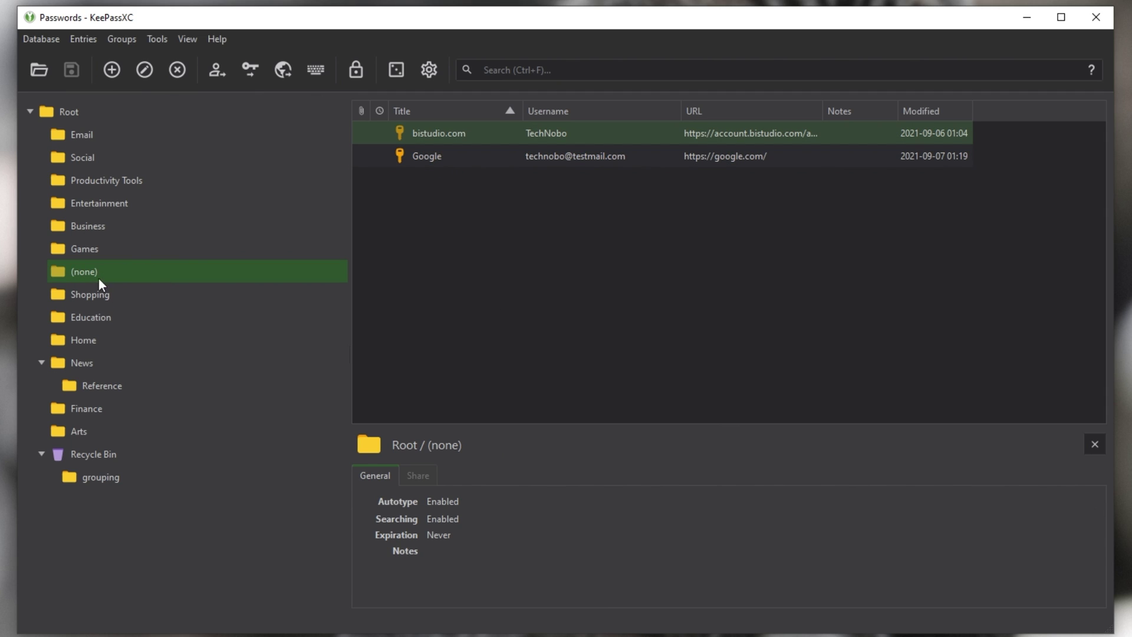
{"action": "left_click_drag", "start_coordinate": [486, 155], "coordinate": [564, 299]}
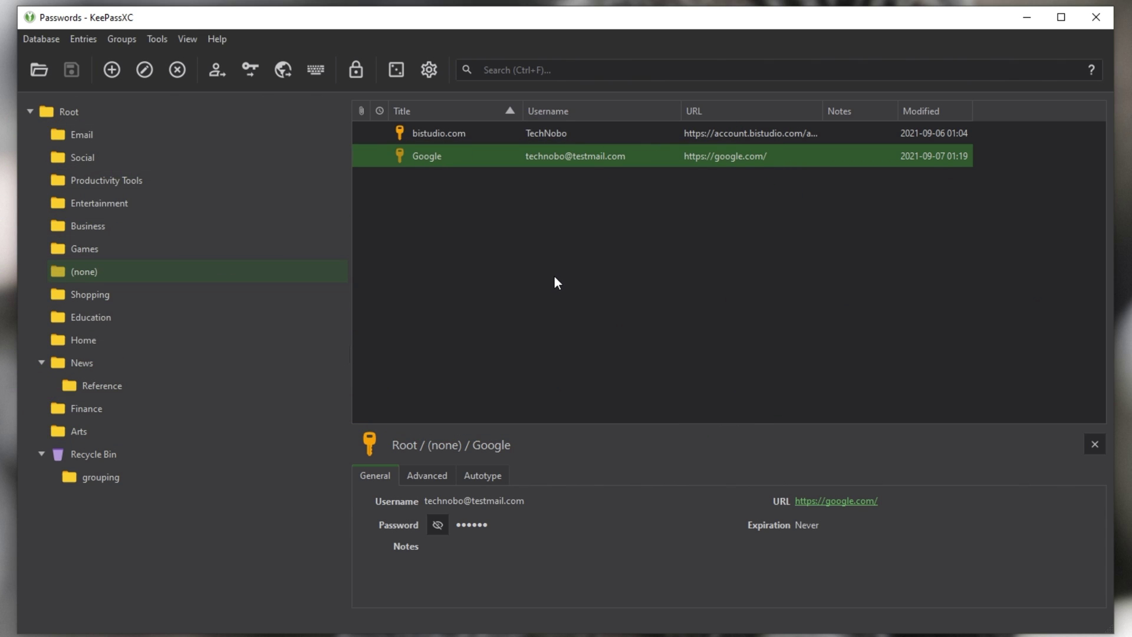
Step: Delete the Google entry, moving it to the Recycle Bin
{"action": "right_click", "coordinate": [447, 154]}
{"action": "left_click", "coordinate": [518, 317]}
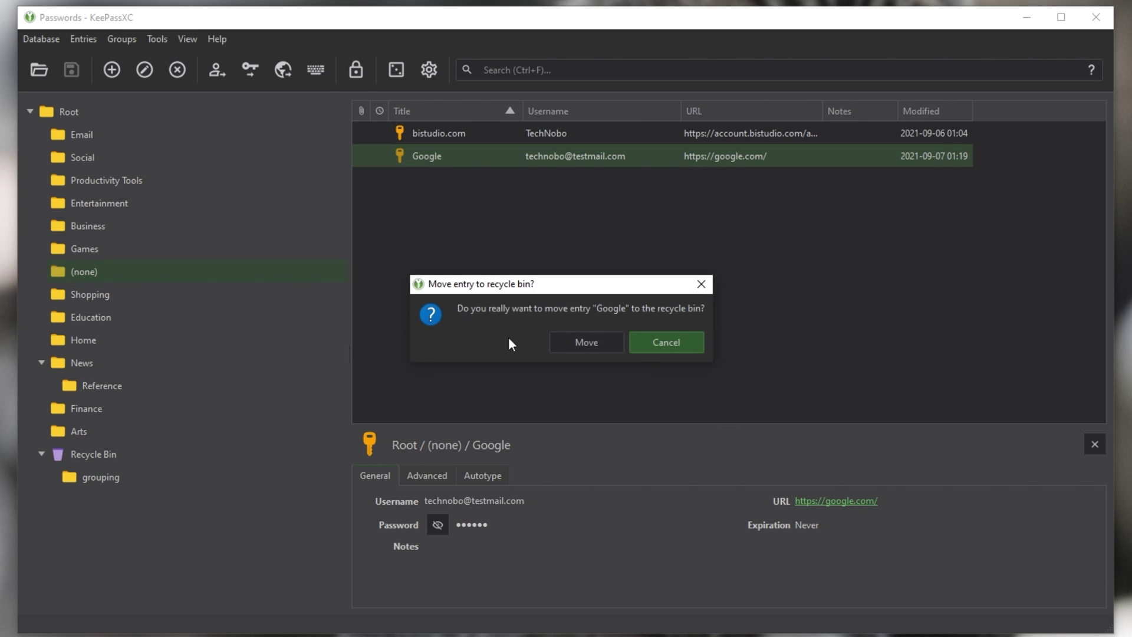
{"action": "left_click", "coordinate": [587, 343]}
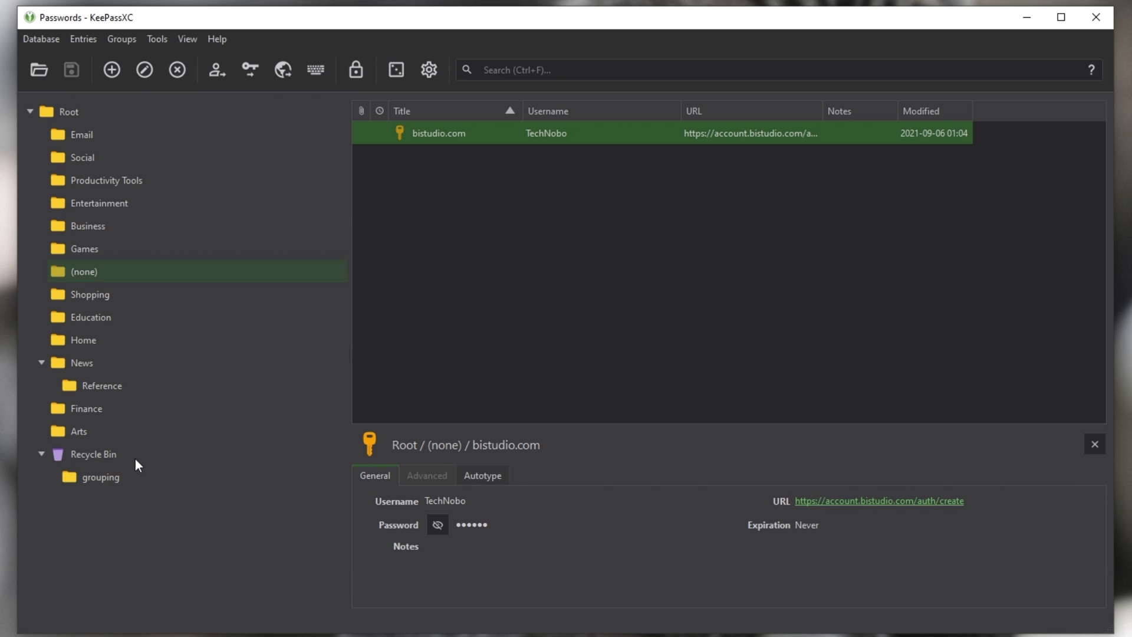
Step: Open the Recycle Bin and cancel permanently deleting the Google entry
{"action": "left_click", "coordinate": [94, 454]}
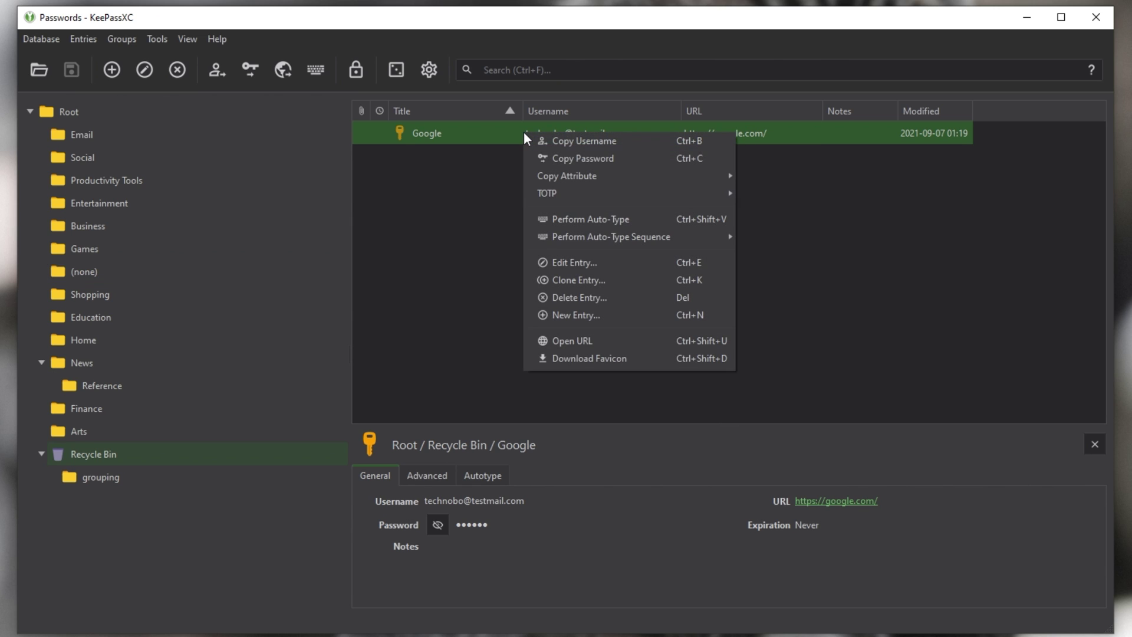
{"action": "left_click", "coordinate": [575, 297]}
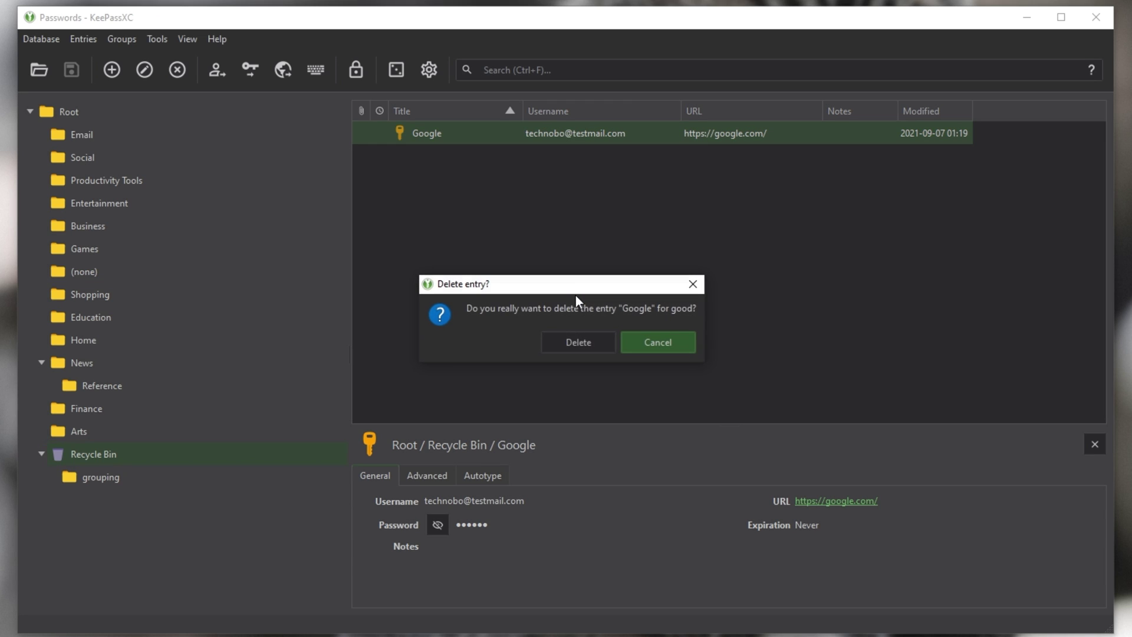
{"action": "left_click", "coordinate": [656, 344]}
{"action": "left_click", "coordinate": [628, 311]}
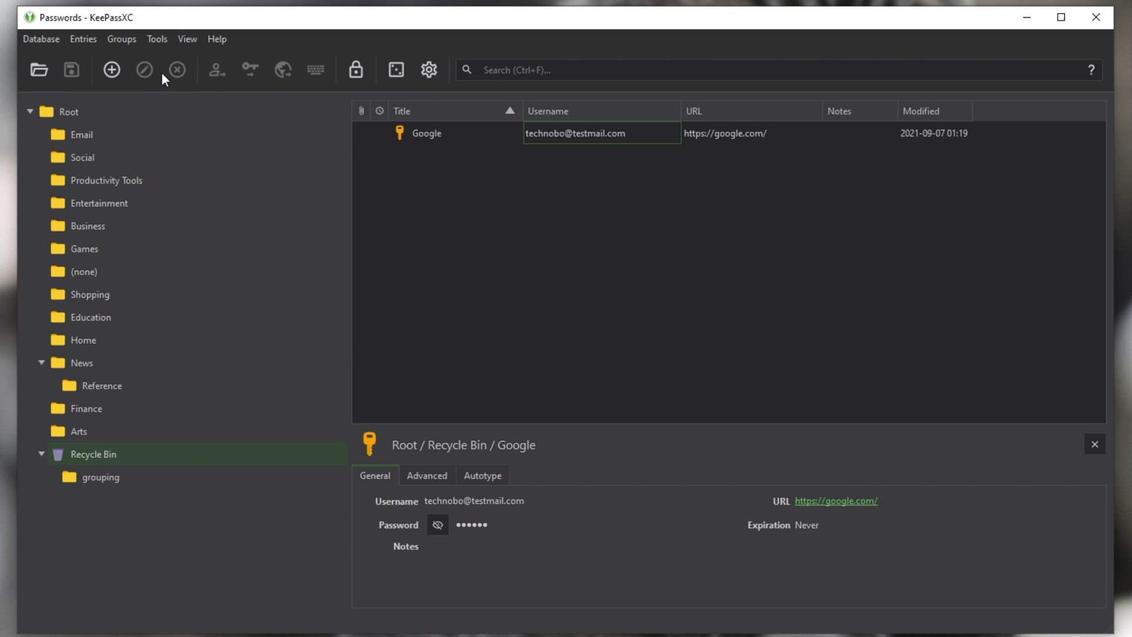
{"action": "left_click", "coordinate": [394, 71]}
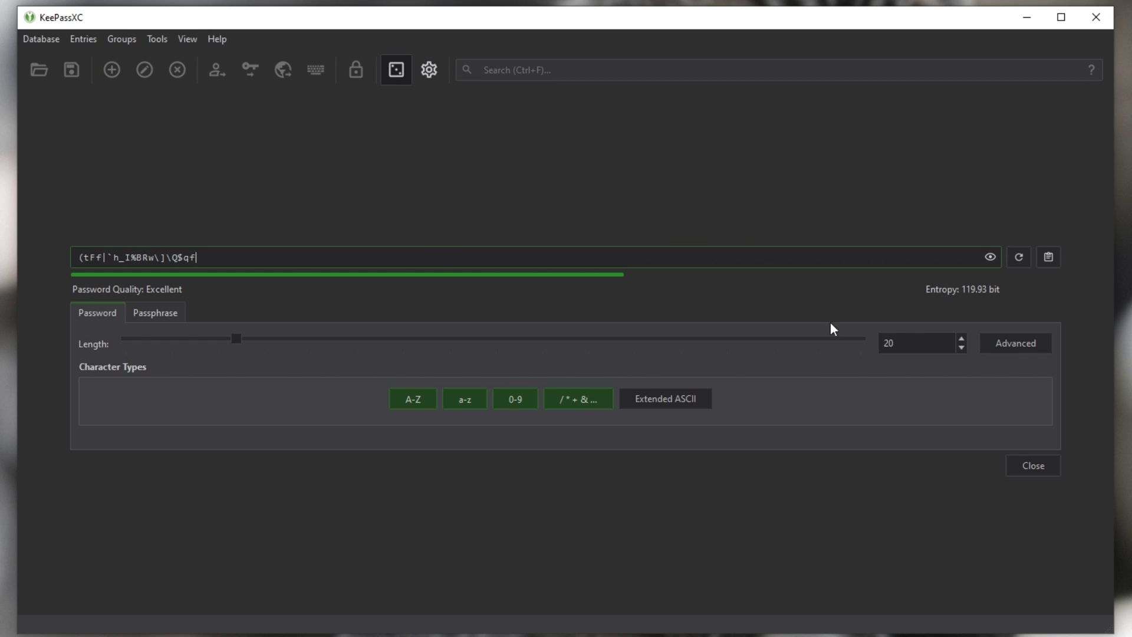
{"action": "left_click", "coordinate": [1029, 469]}
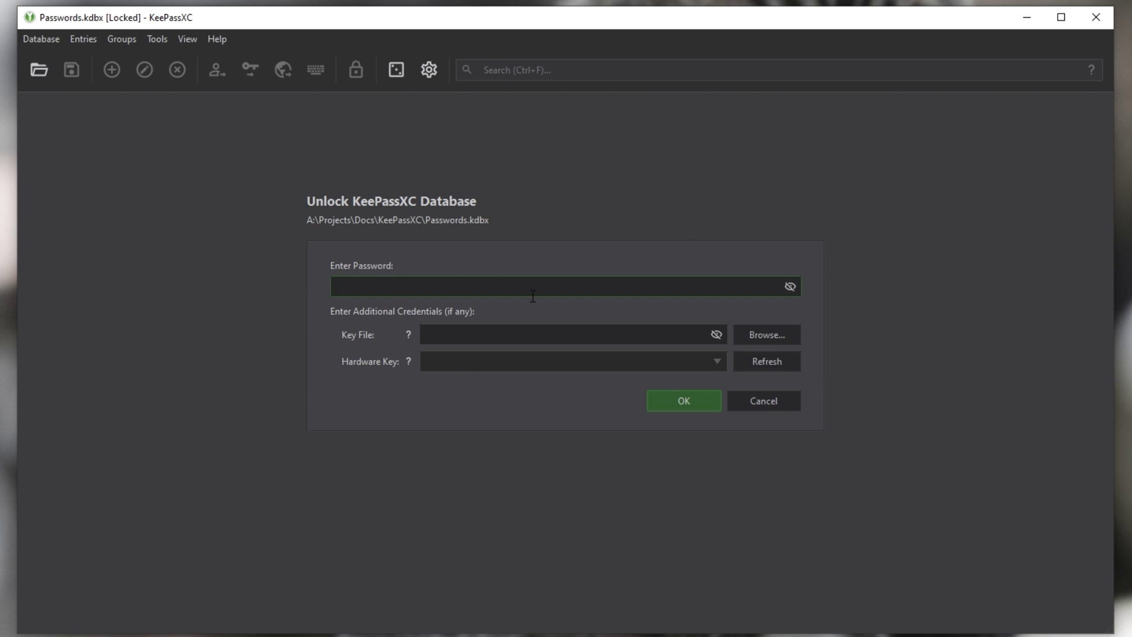
{"action": "key", "text": "Return"}
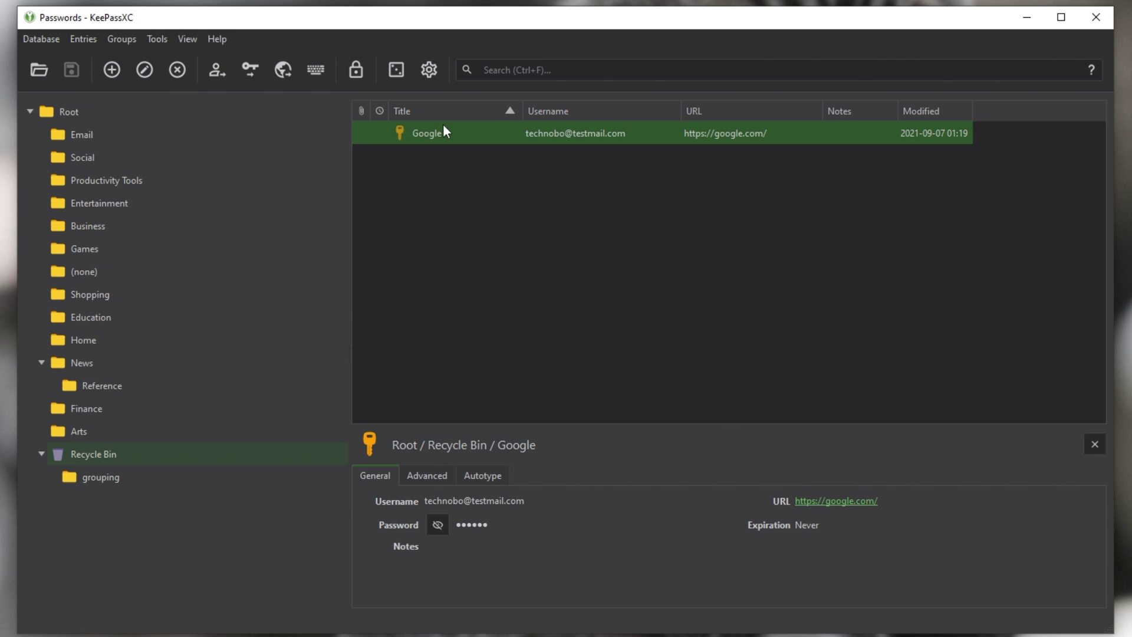
{"action": "right_click", "coordinate": [465, 126]}
{"action": "mouse_move", "coordinate": [493, 191]}
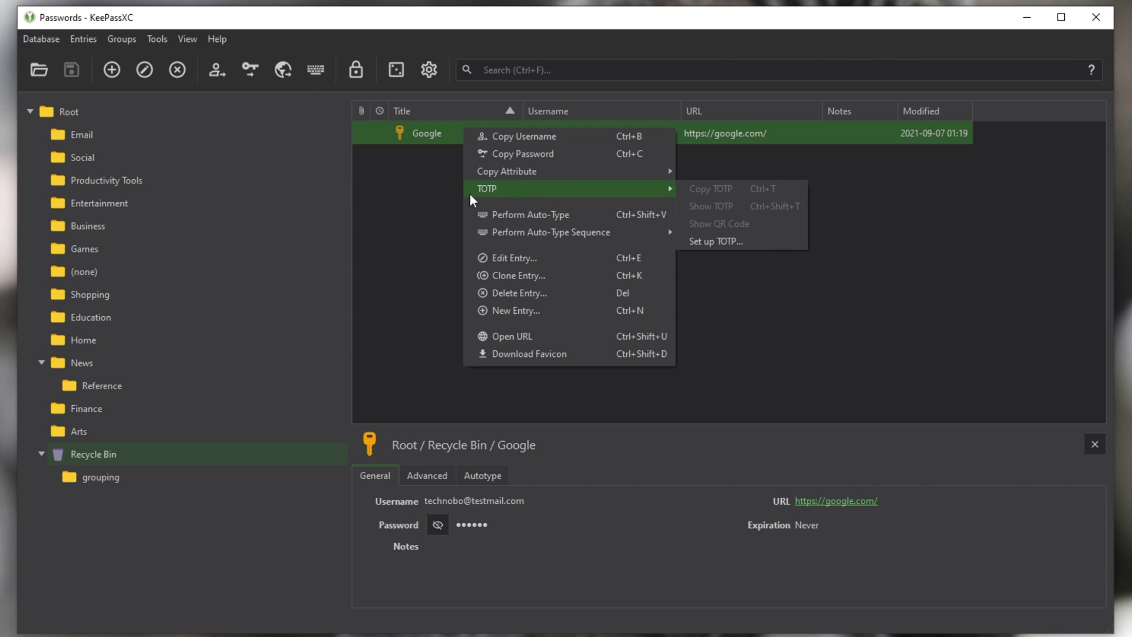
{"action": "left_click", "coordinate": [420, 186]}
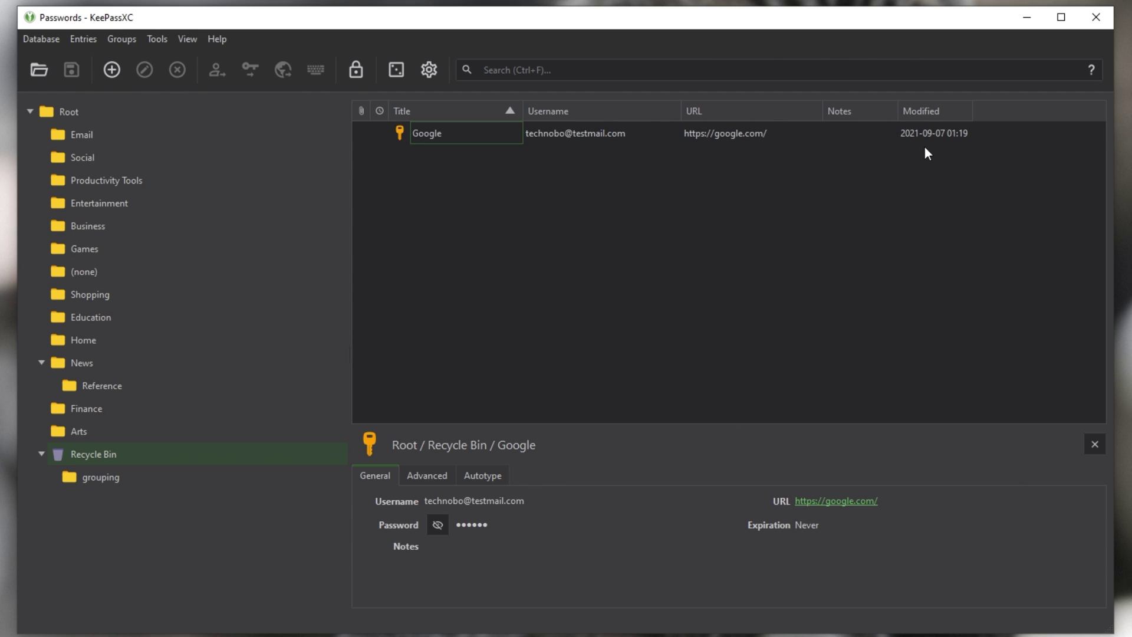
Step: Minimise the KeePassXC window to reveal the desktop
{"action": "left_click", "coordinate": [1031, 26]}
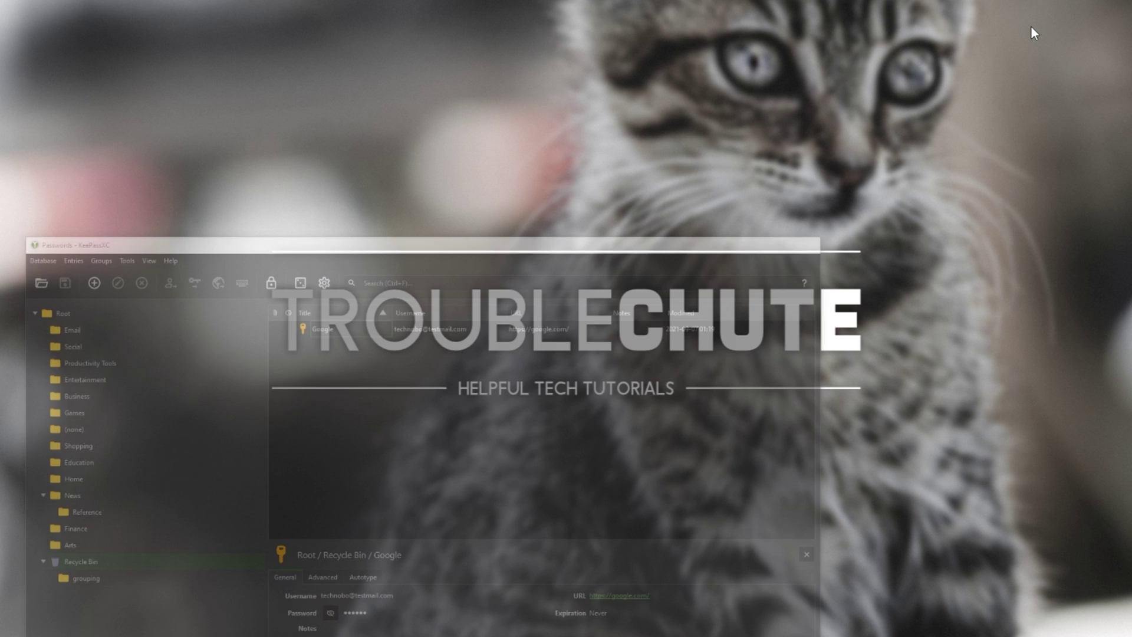